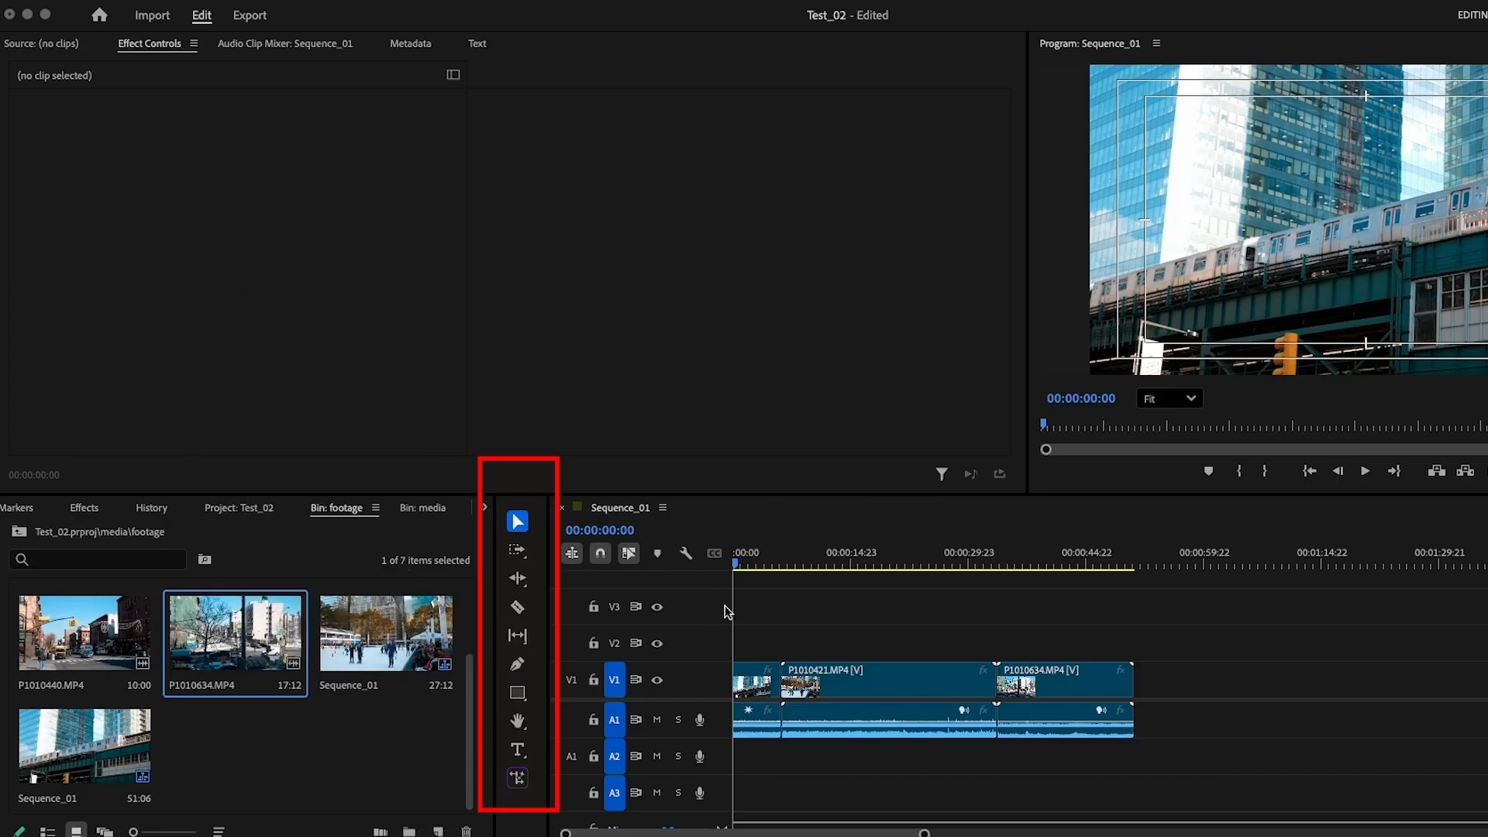
Trim P1010421.MP4 to start at about 00:00:13:04 and move P1000062.MP4 to start at the 00:00:03:07 playhead
left_click(744, 566)
left_click_drag(745, 568, 820, 595)
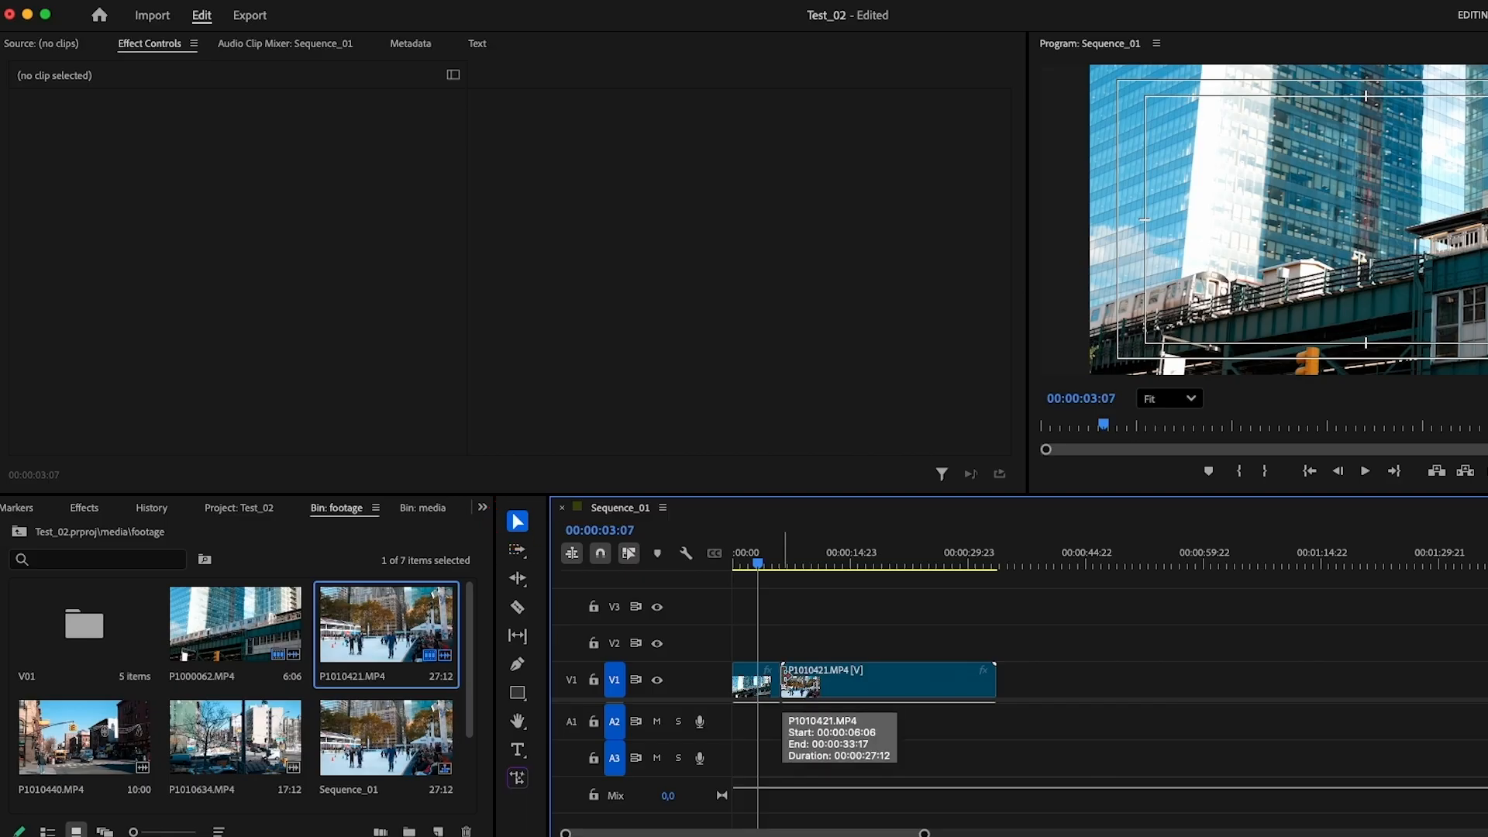
mouse_move(783, 678)
left_mouse_down()
mouse_move(874, 679)
mouse_move(769, 679)
mouse_move(792, 679)
left_mouse_up()
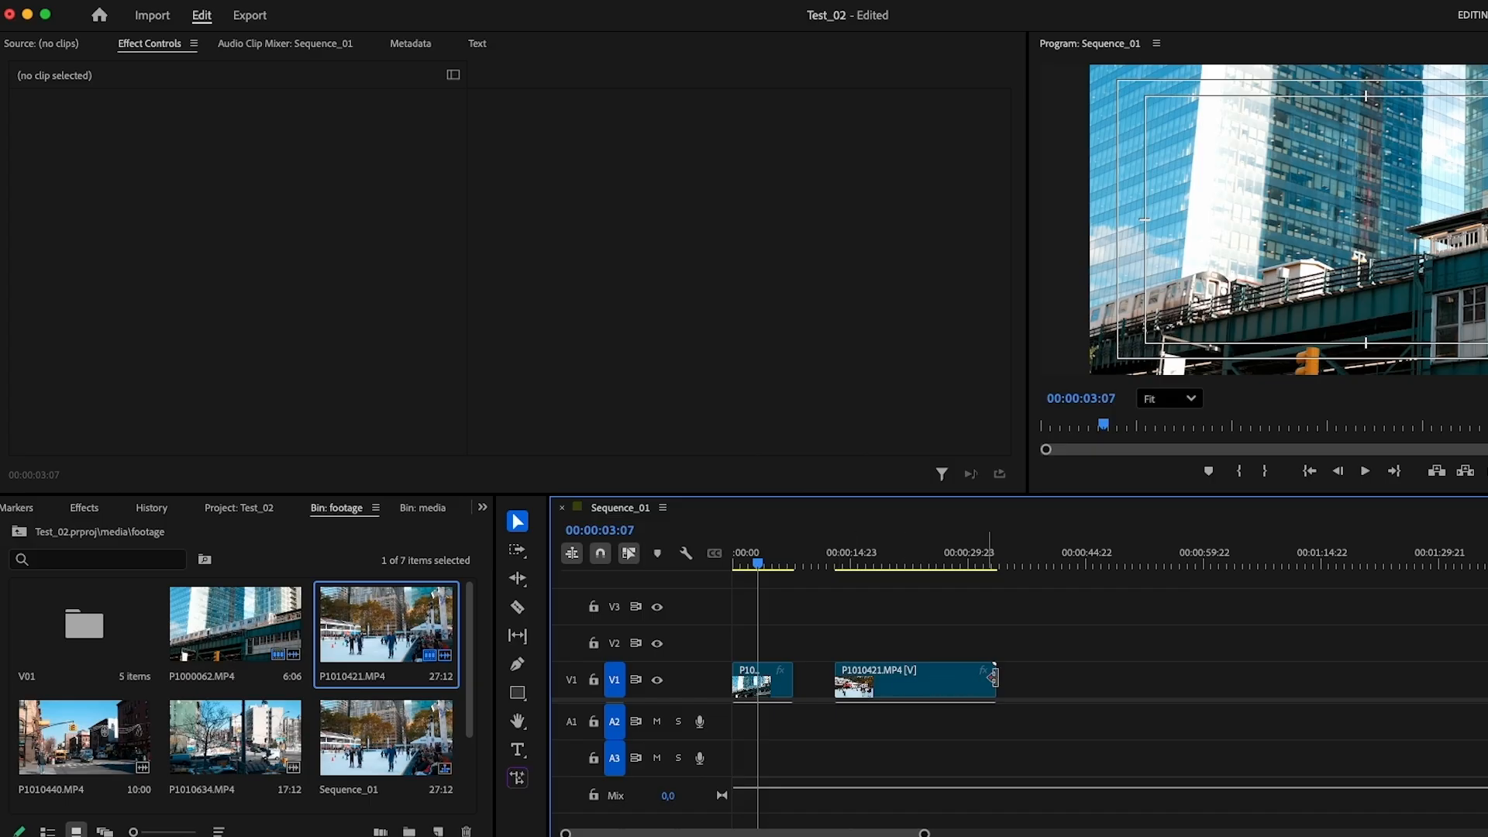
left_click_drag(995, 679, 1103, 681)
left_click_drag(802, 679, 799, 642)
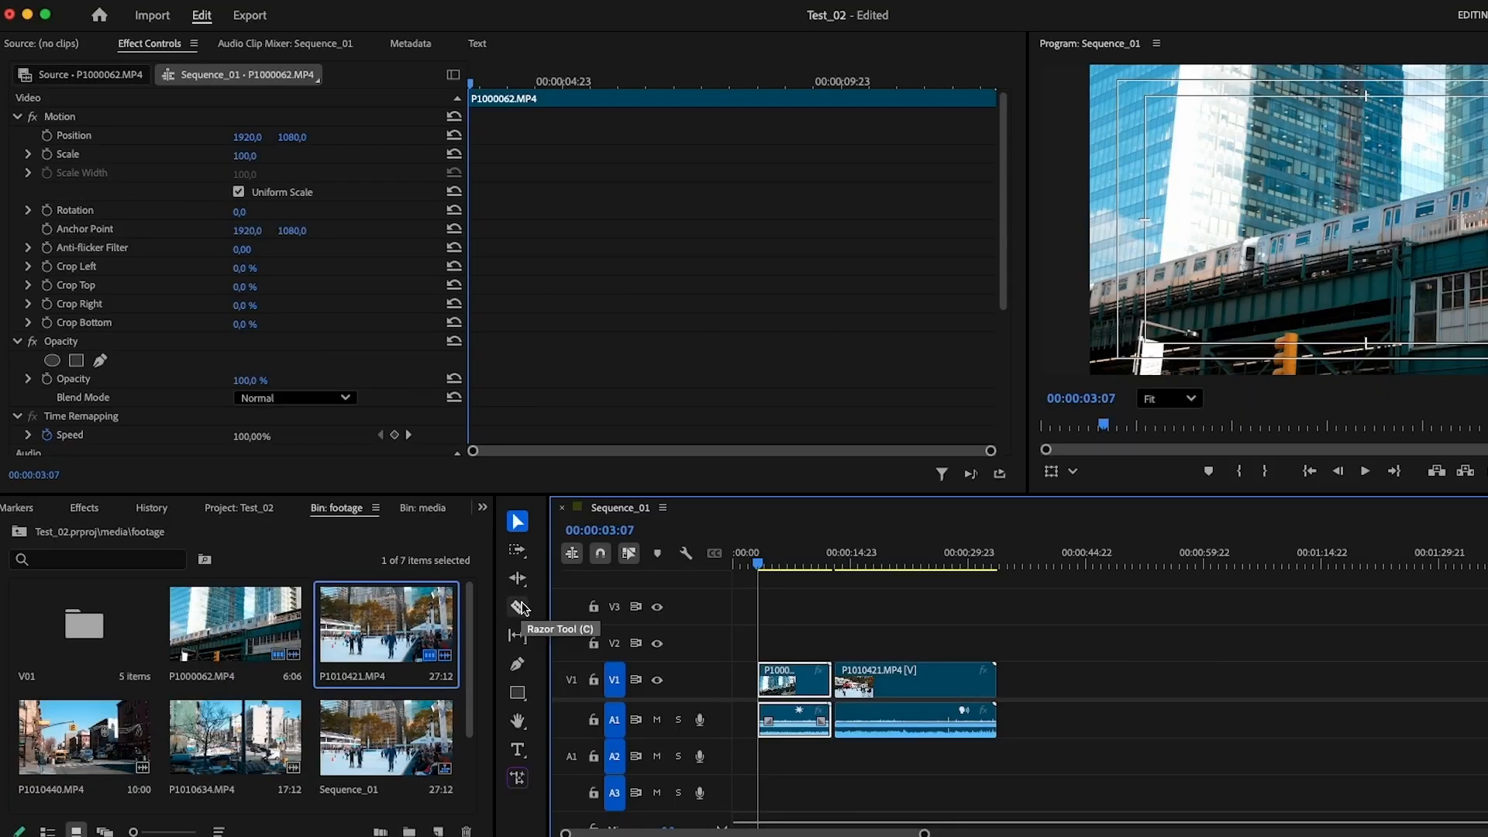
Cut P1010421.MP4 with the Razor tool at about 00:00:22:06 and 00:00:24:09
left_click(518, 607)
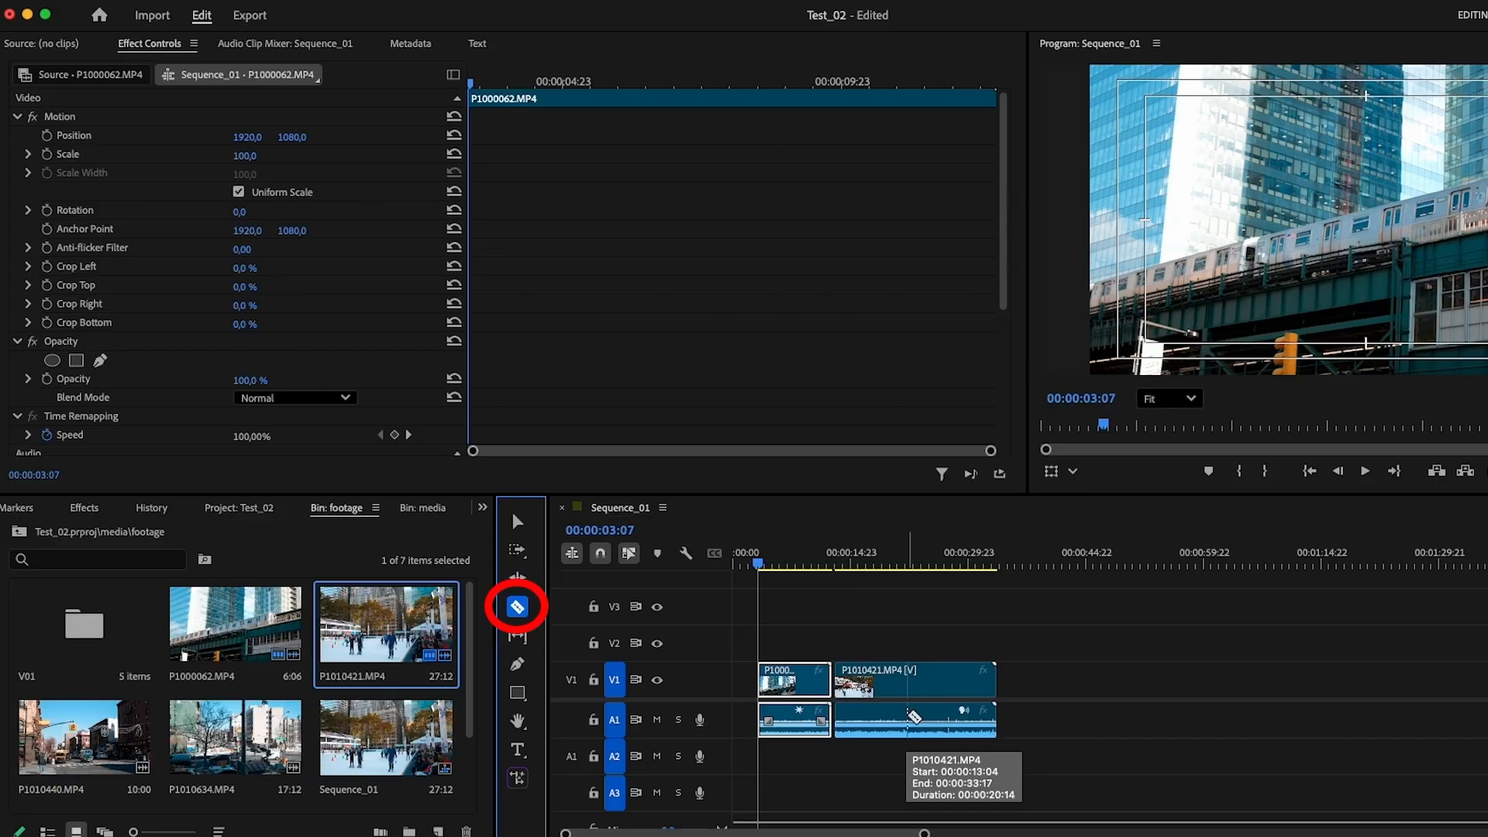
left_click(909, 714)
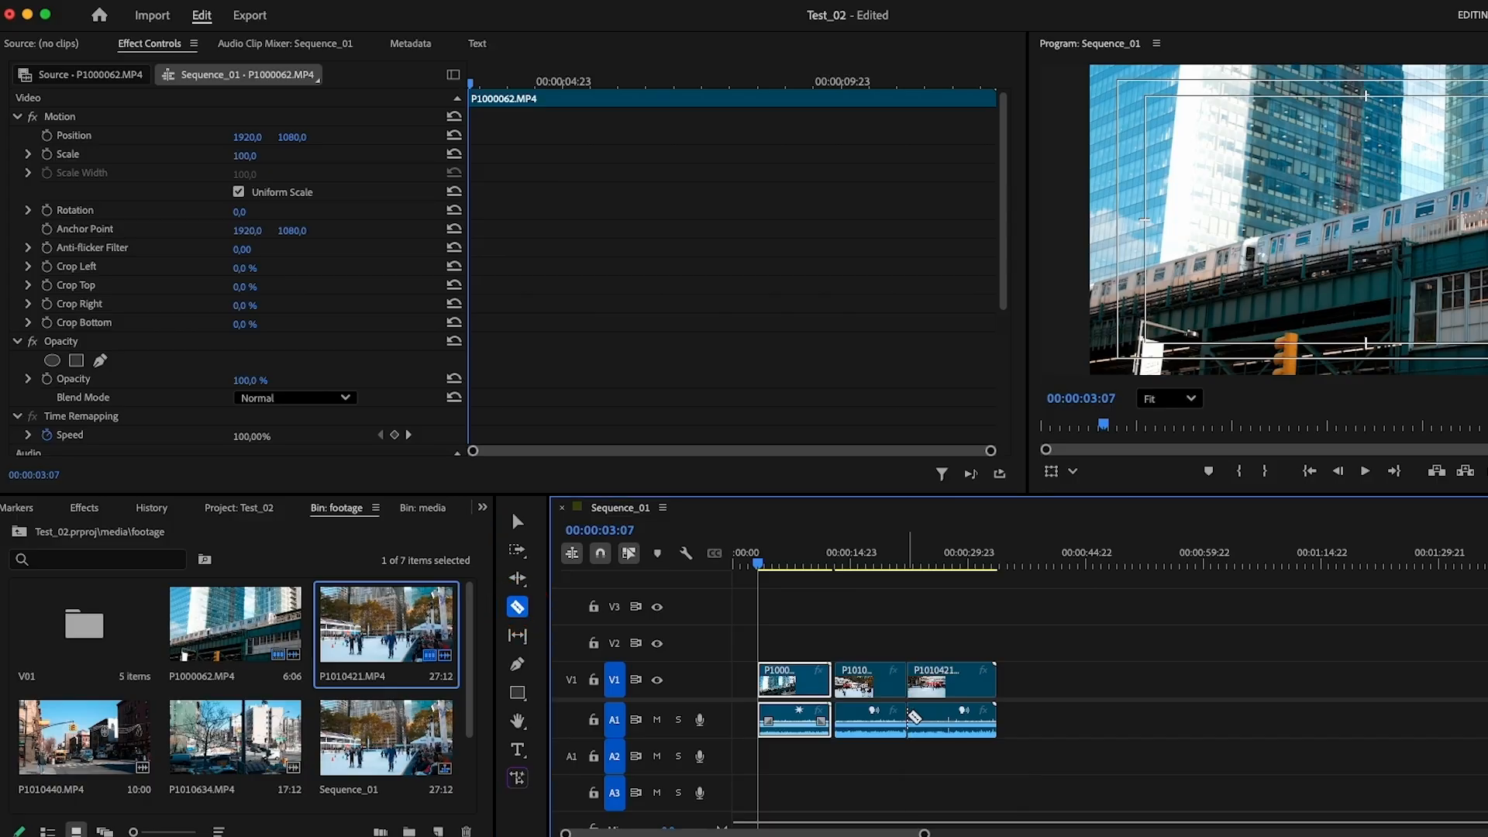
left_click(926, 685)
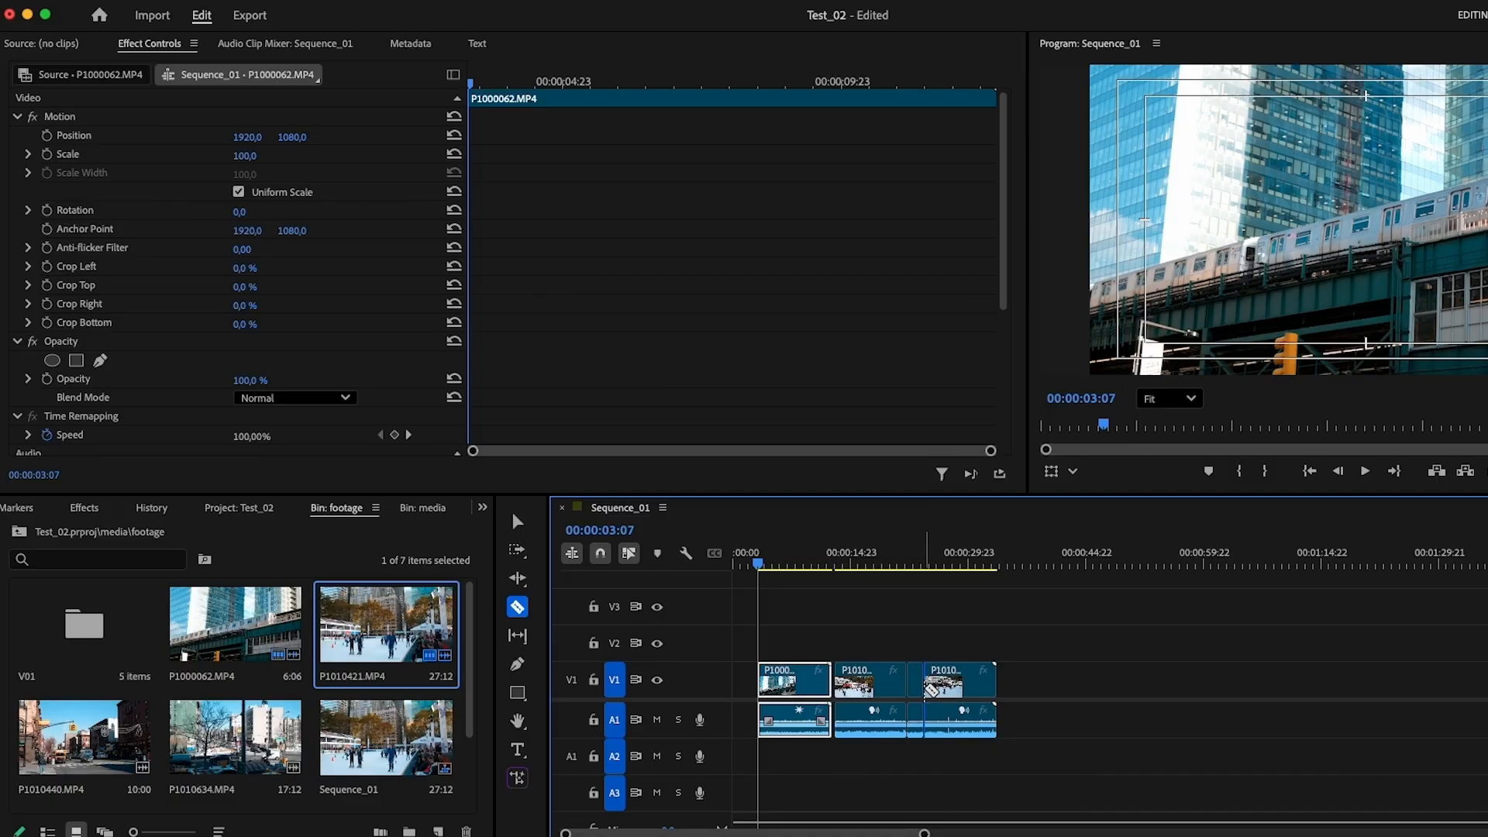
Delete the short P1010421.MP4 segment between the two razor cuts, leaving its gap open
scroll(930, 688, "up", 5)
left_click(517, 521)
left_click(1025, 680)
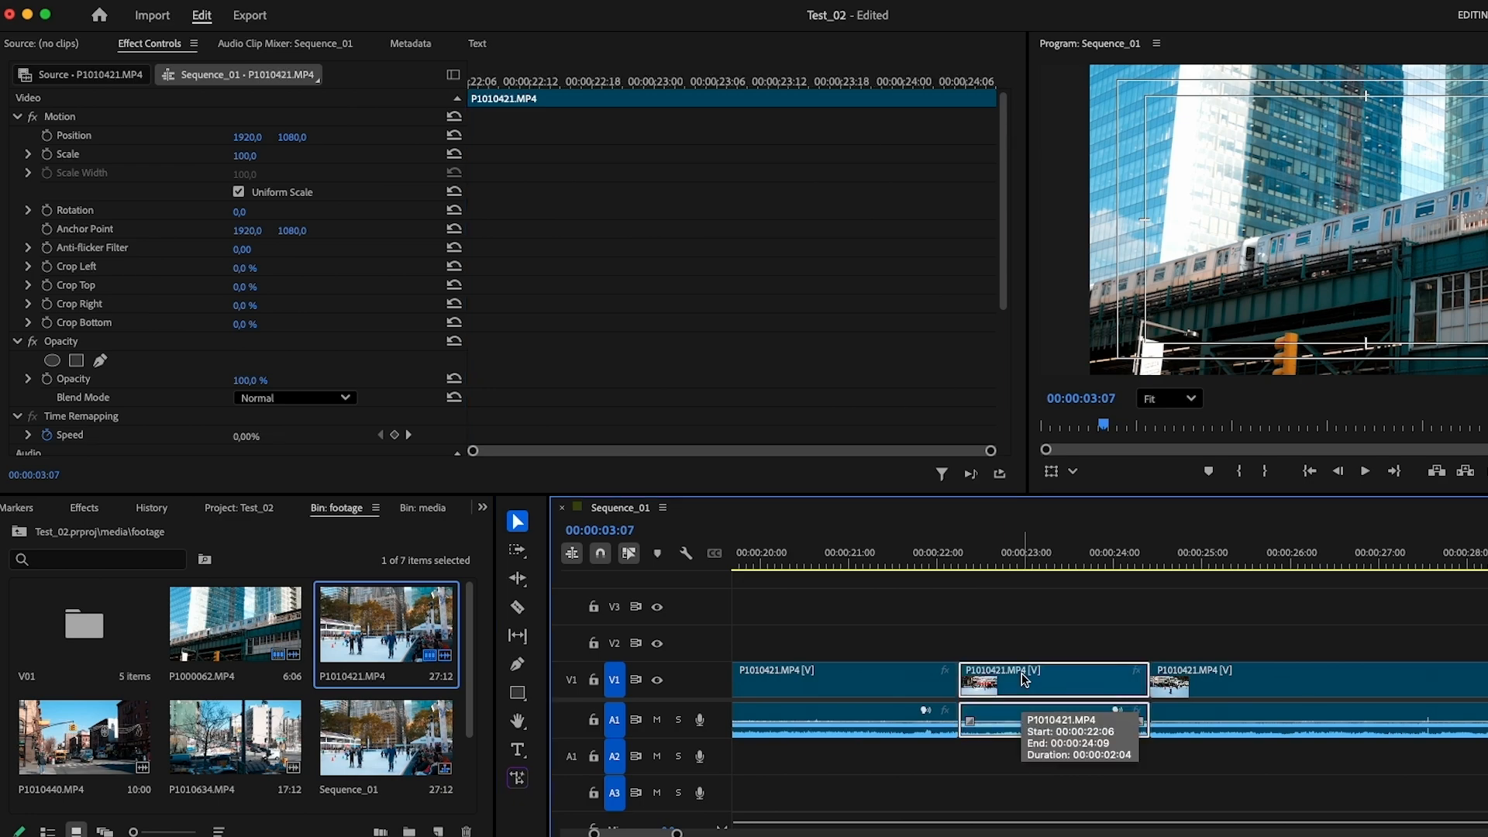
key("Delete")
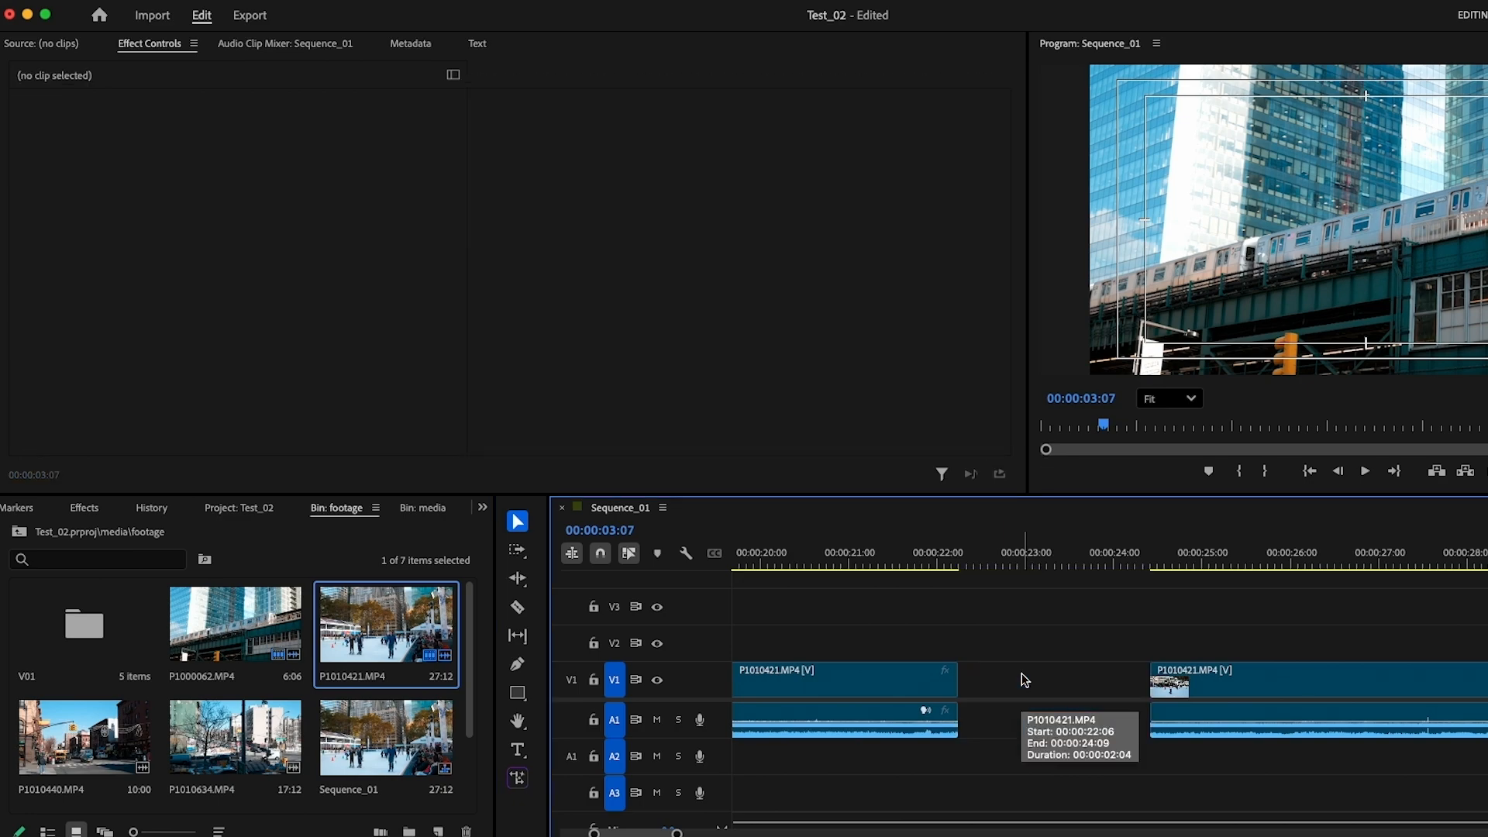
Close all the gaps between the P1010421.MP4 segments in the sequence at once
key("minus")
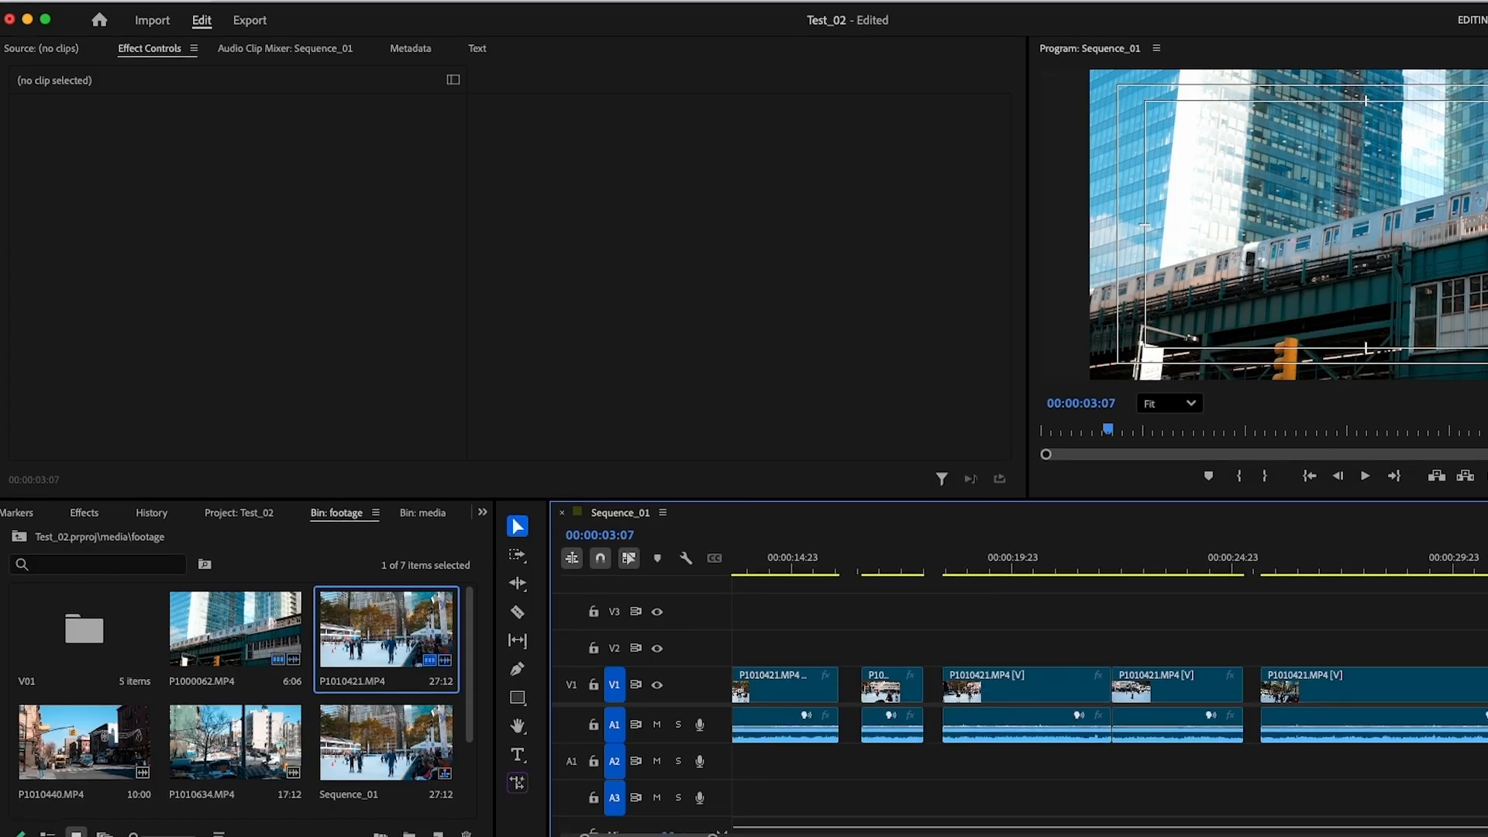
left_click(273, 12)
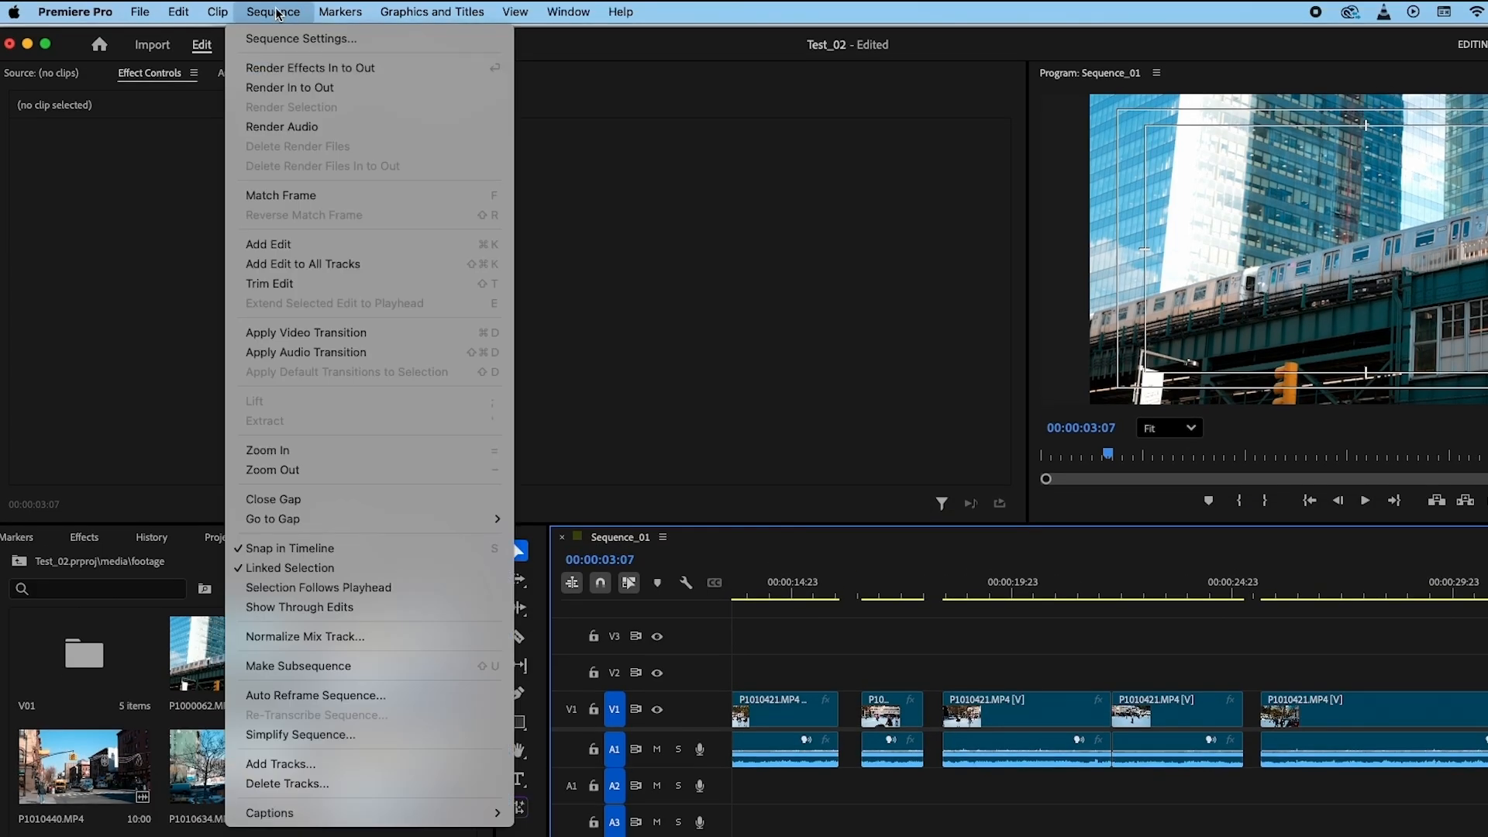
left_click(341, 500)
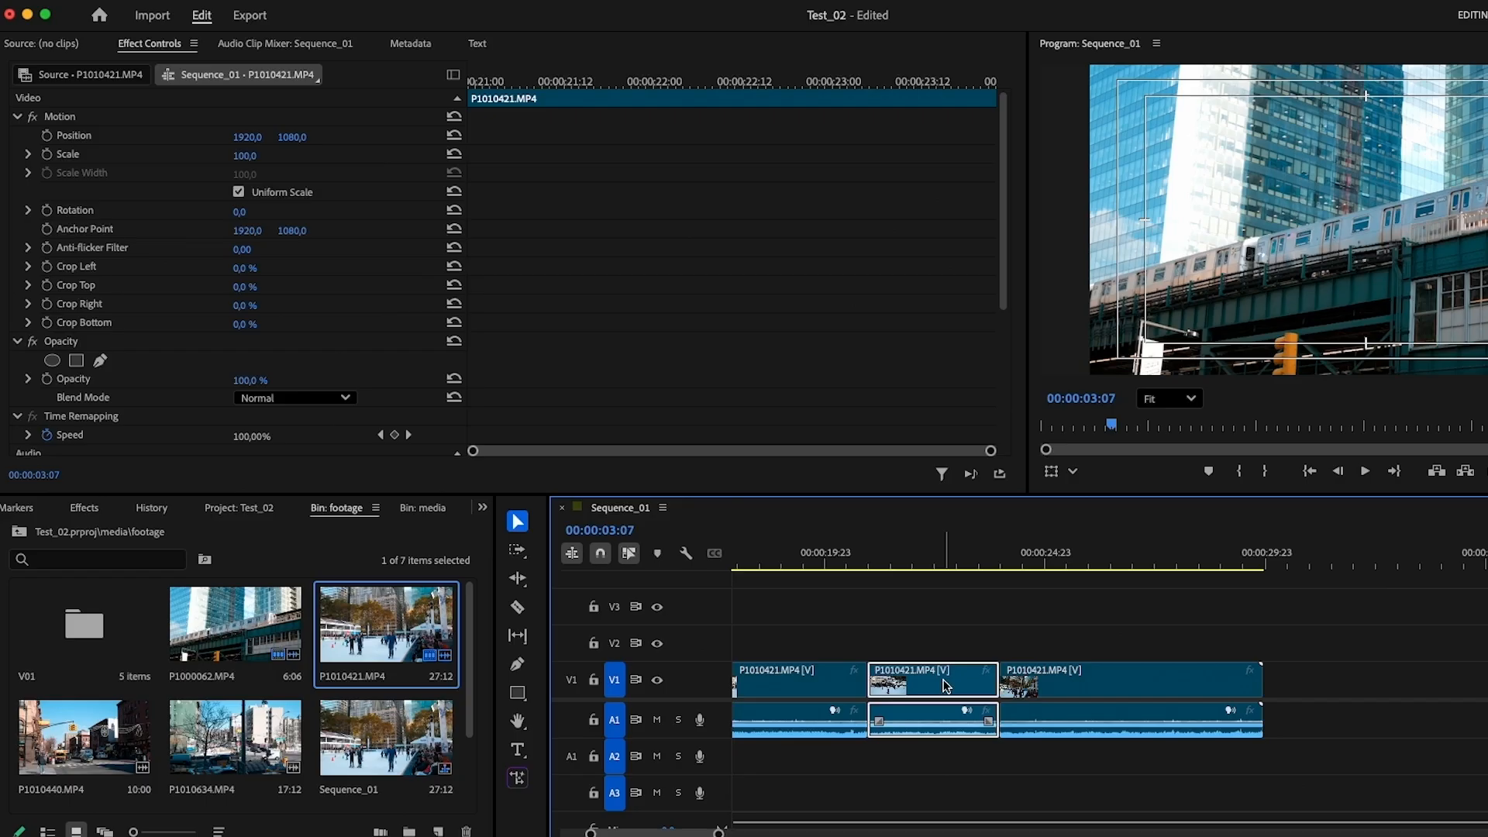
Delete the P1010421.MP4 segment starting at 00:00:20:23 and snap the following segment against the end of the preceding one
key("c")
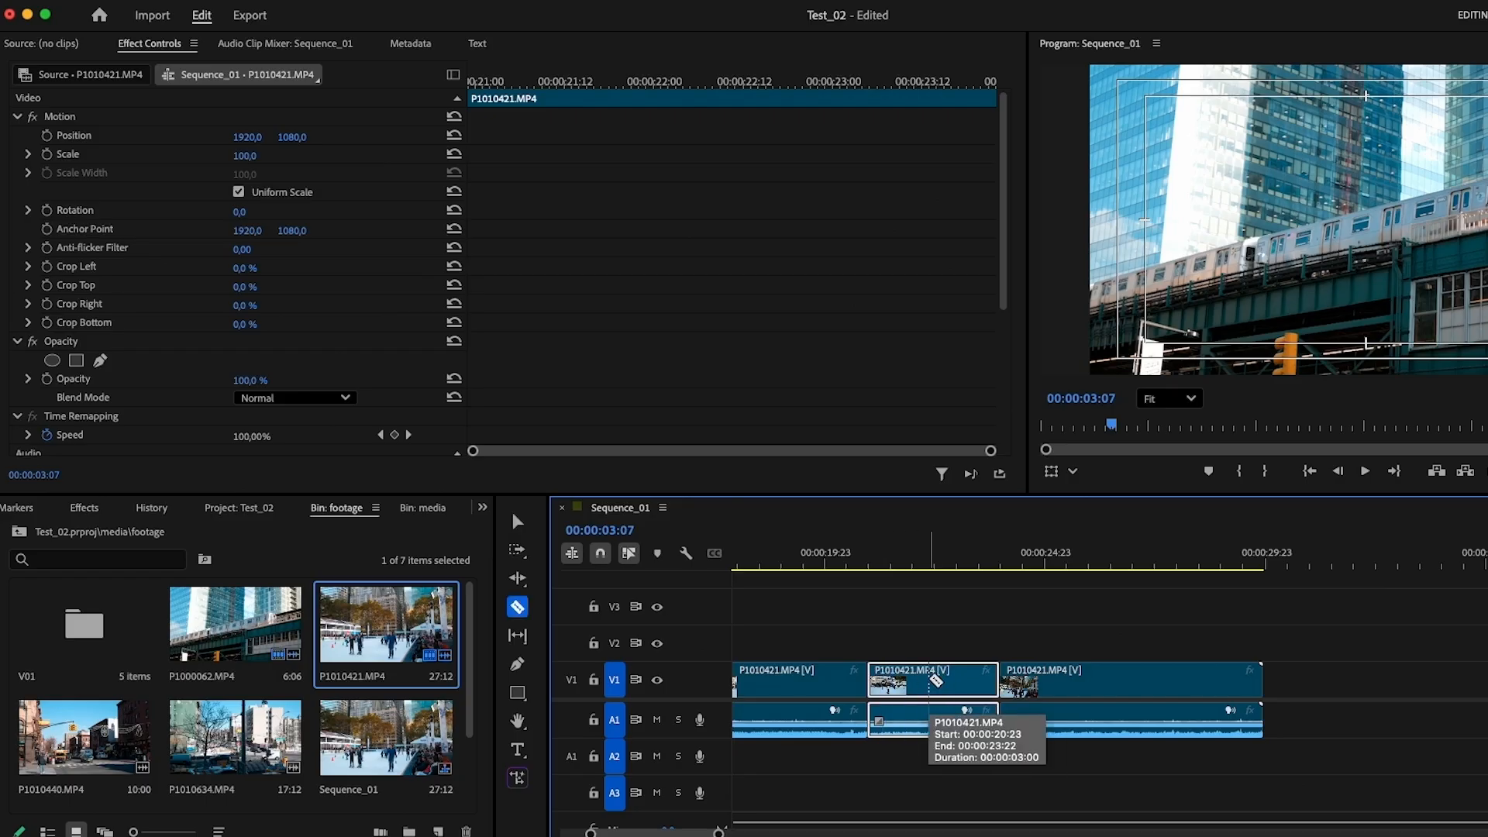
key("v")
scroll(954, 680, "left", 1)
key("Delete")
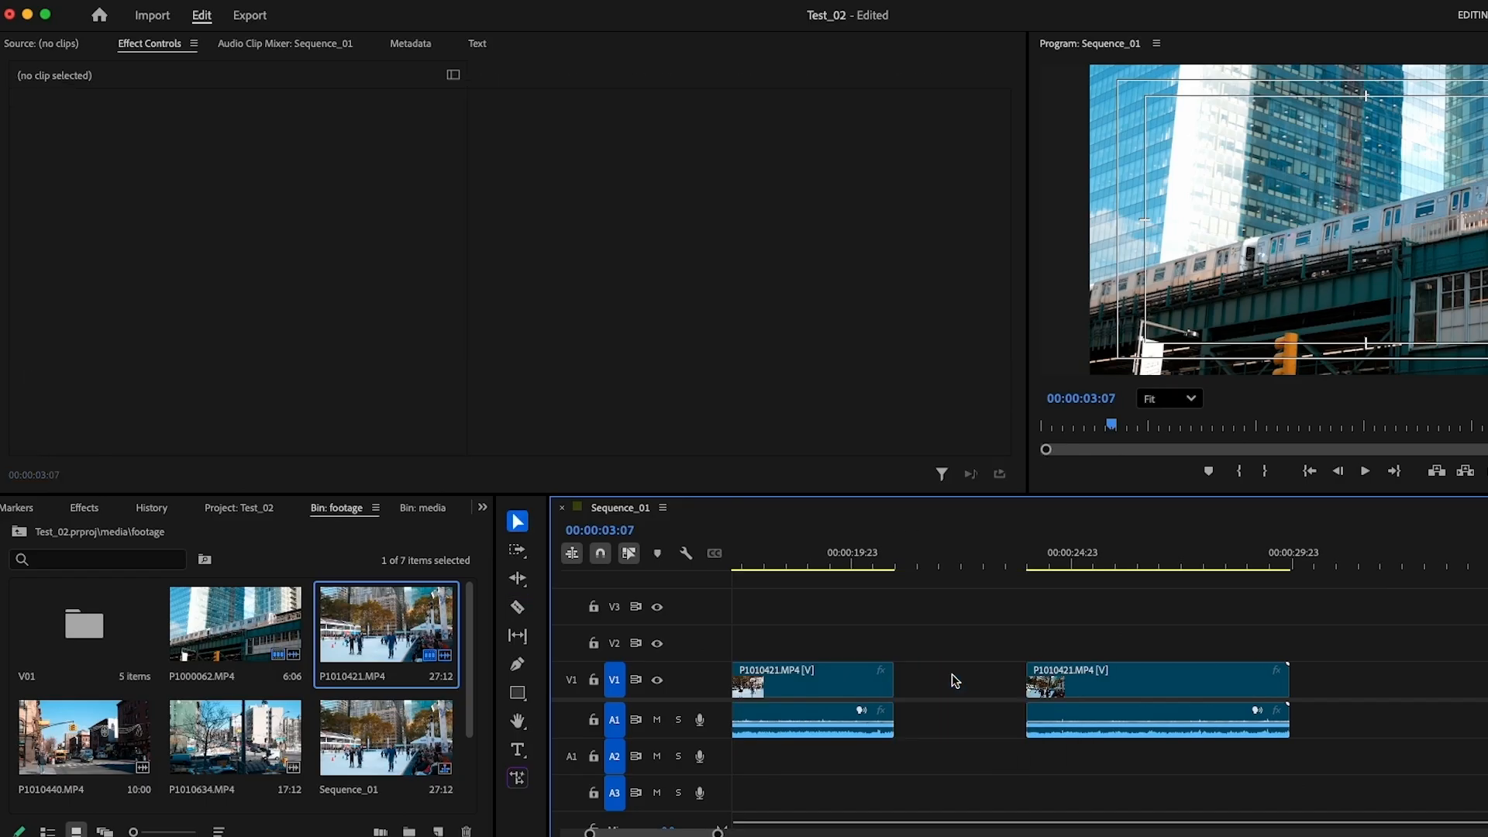
left_click(1083, 686)
left_click_drag(1133, 689, 1006, 688)
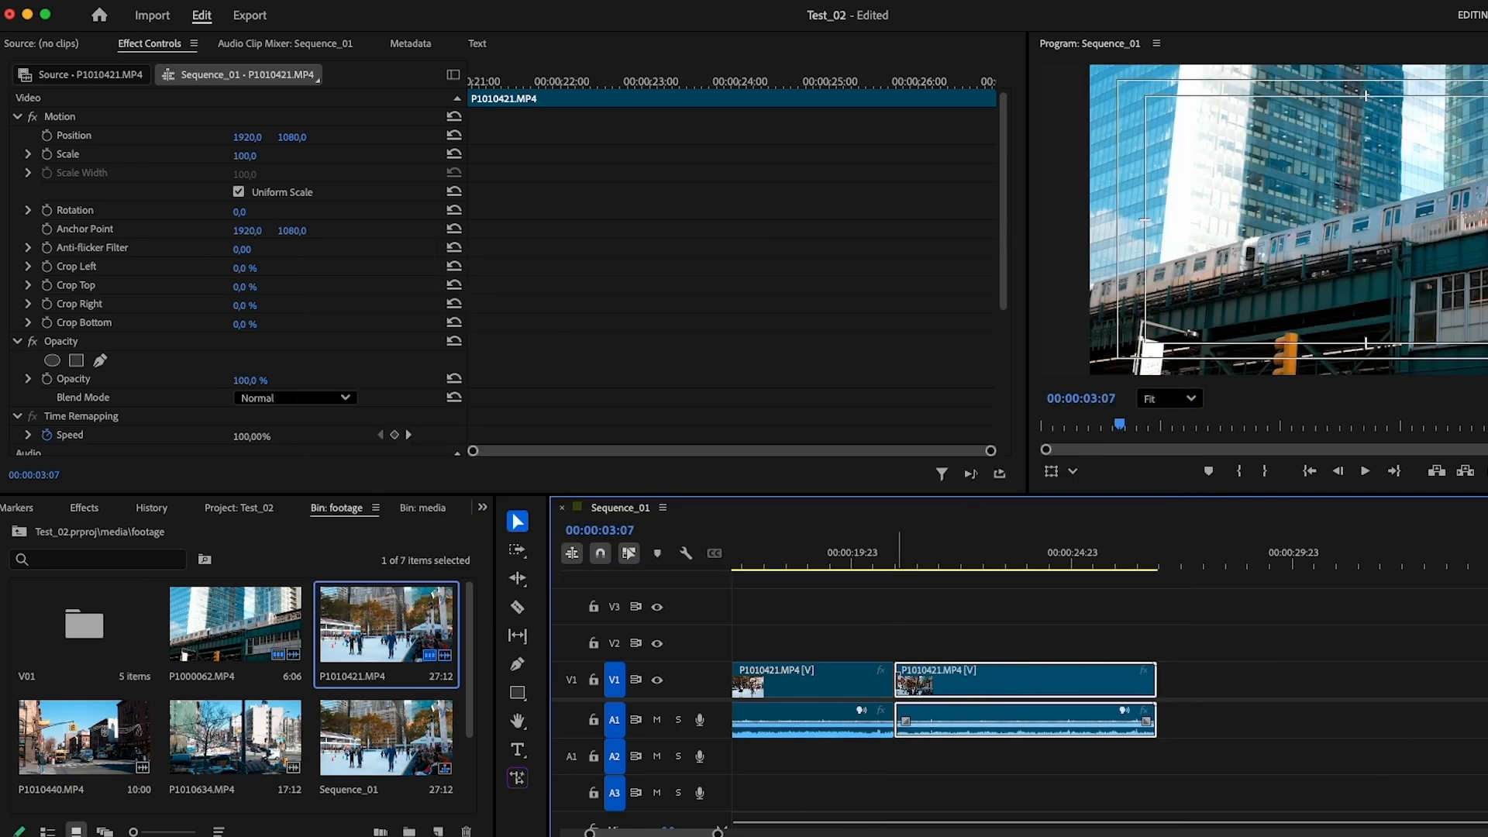
Turn off timeline snapping, move the last P1010421.MP4 segment freely away from its neighbour, and turn snapping back on
left_click(598, 560)
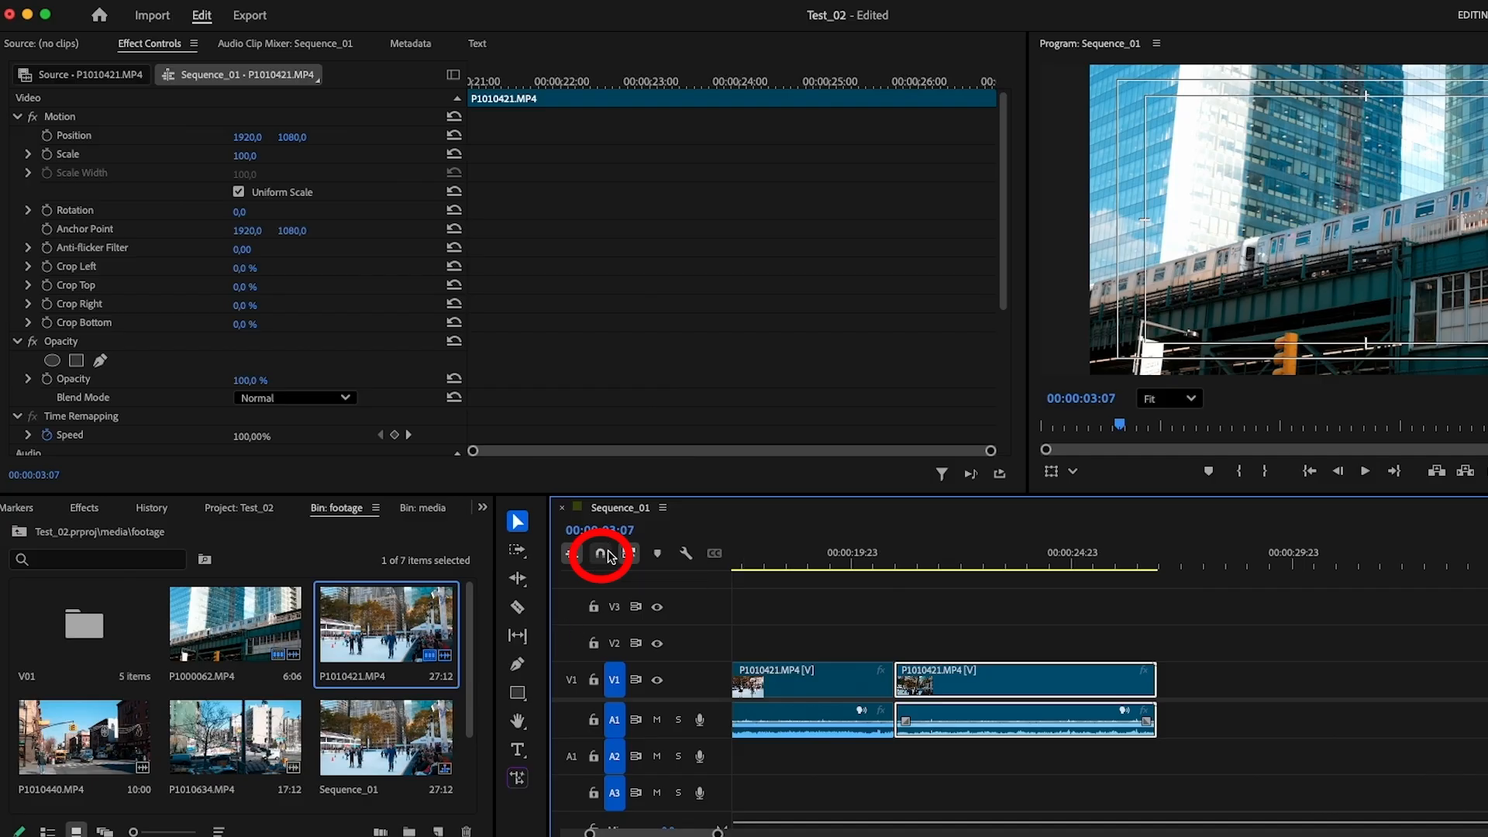
mouse_move(1028, 688)
left_mouse_down()
mouse_move(1201, 682)
mouse_move(985, 679)
mouse_move(1099, 685)
mouse_move(1027, 680)
left_mouse_up()
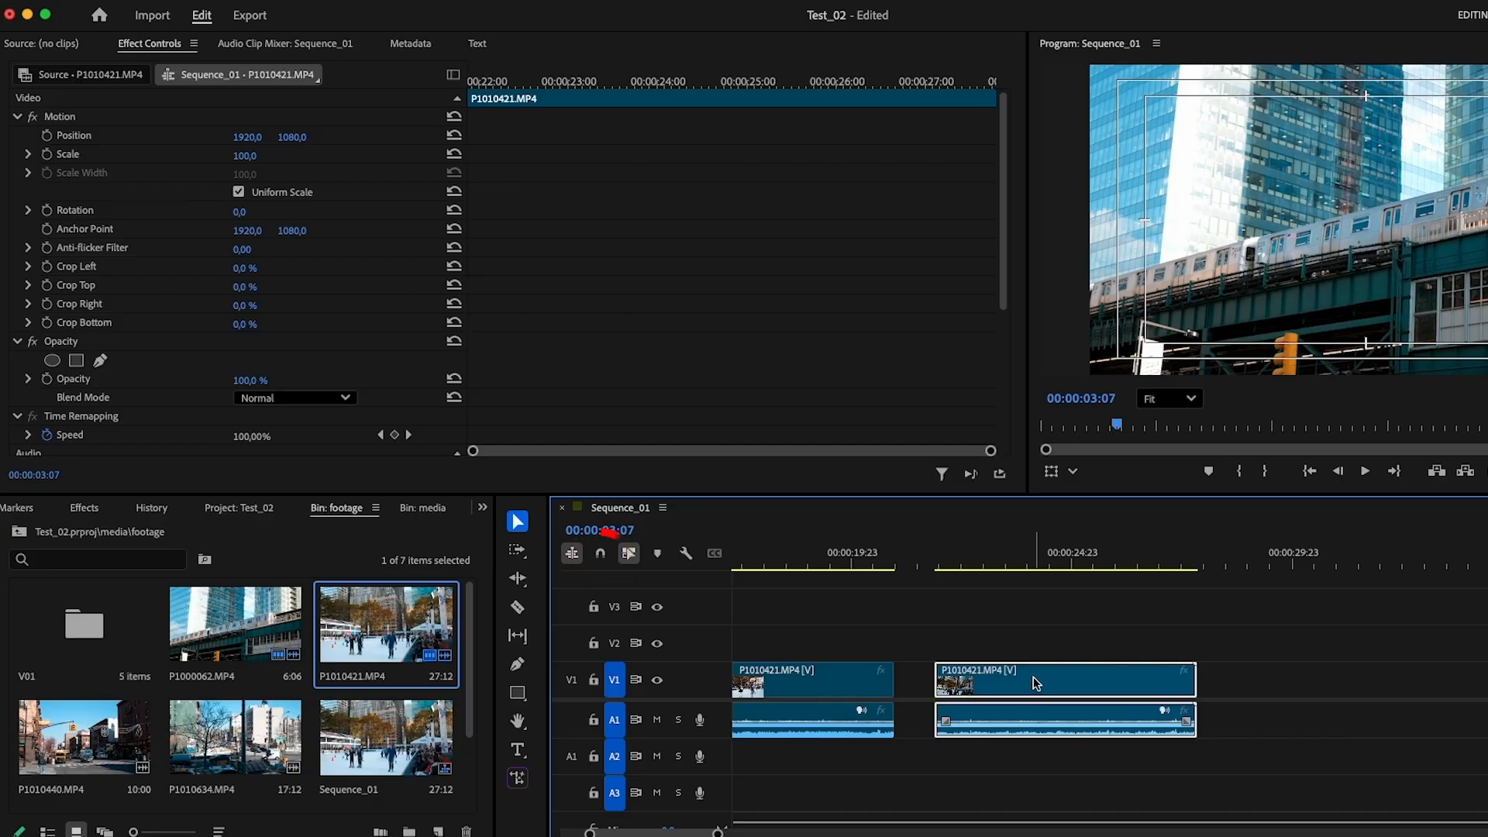
left_click(600, 554)
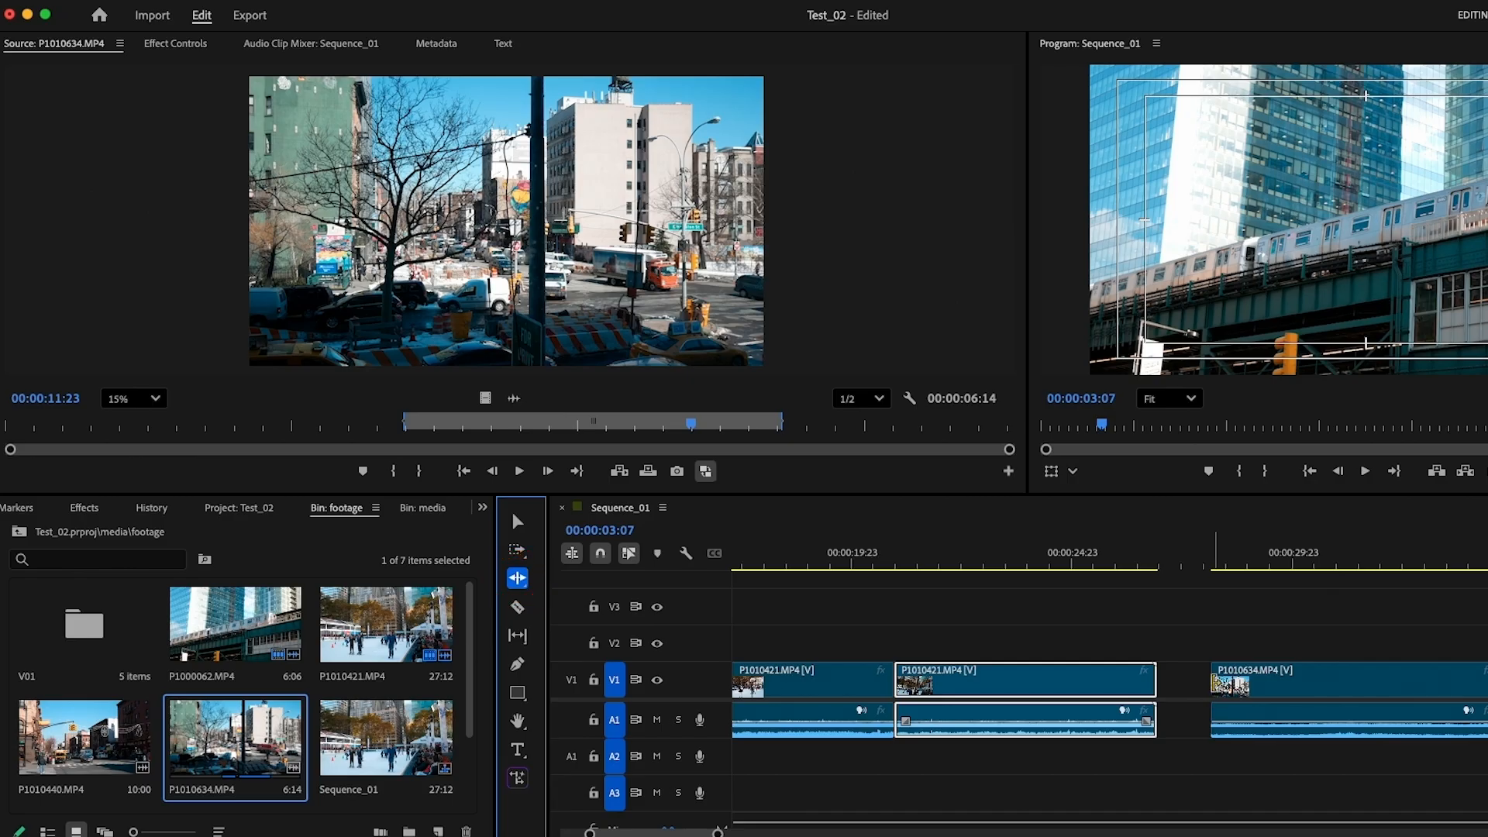
Ripple-trim the start of P1010634.MP4 to shorten the clip to about 00:00:04:10
left_click(1215, 683)
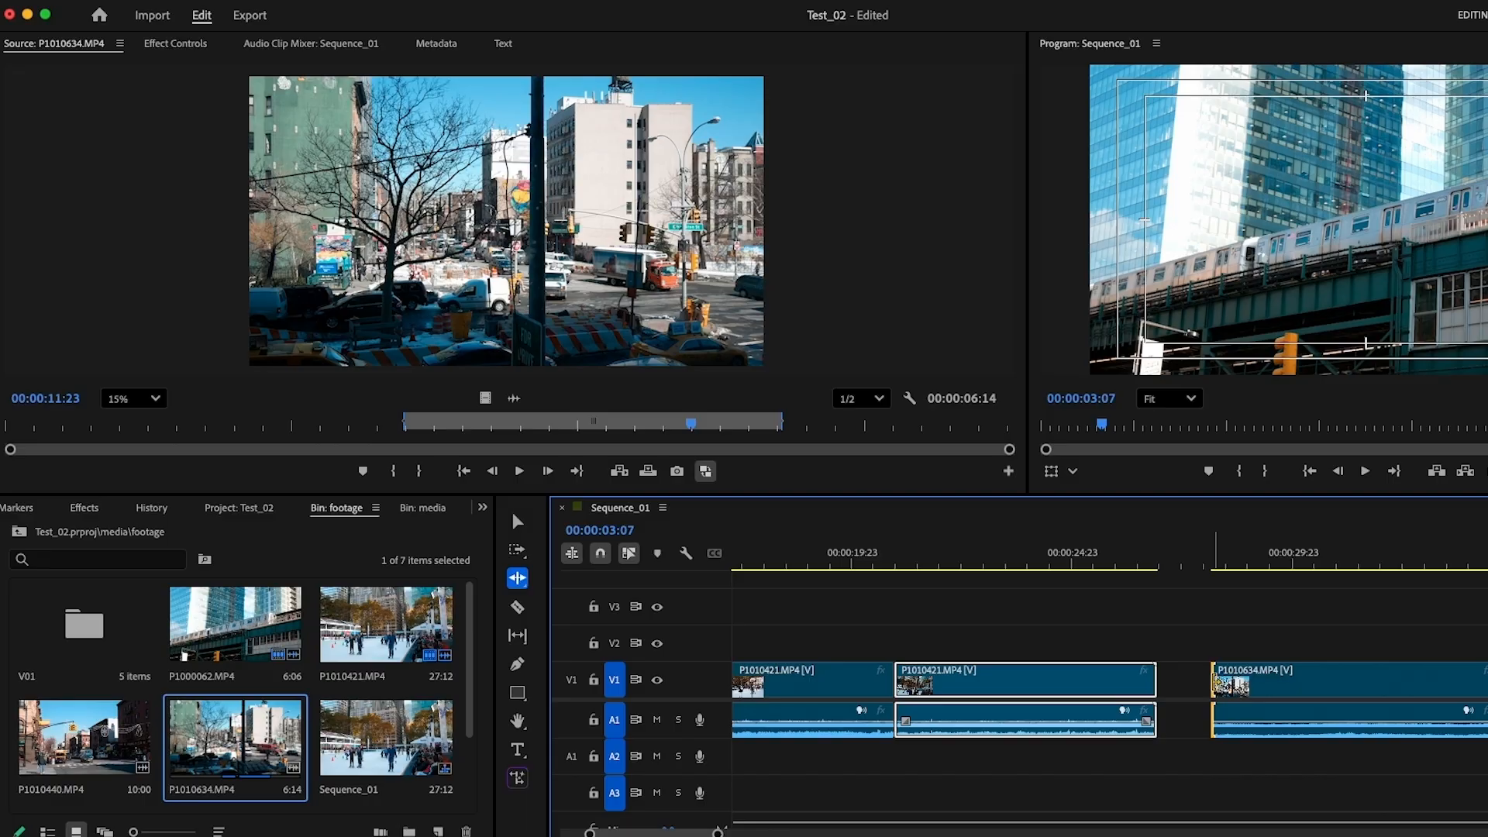
left_click(1217, 683)
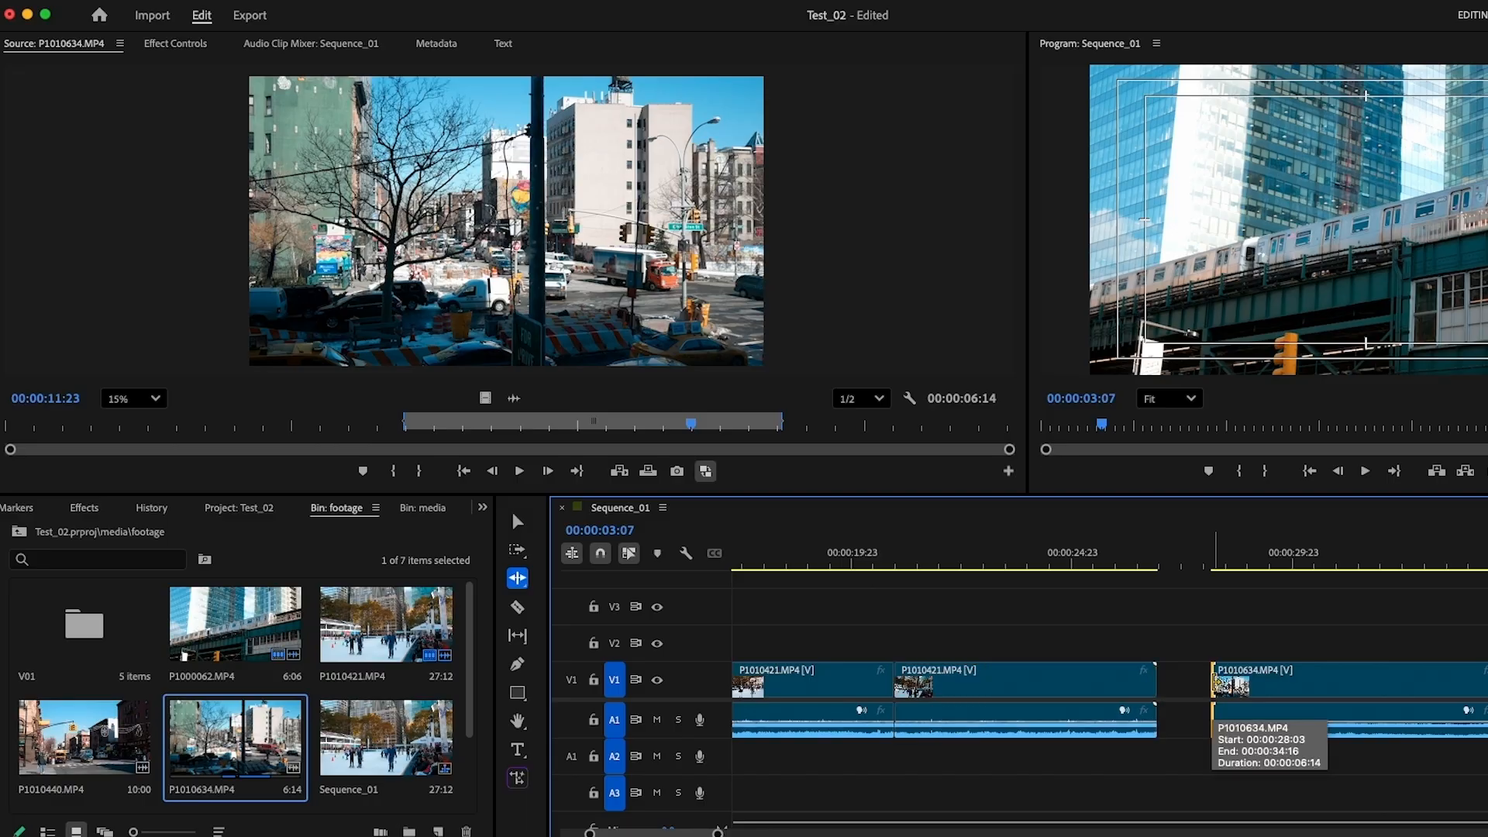
mouse_move(1217, 683)
left_mouse_down()
mouse_move(1243, 683)
mouse_move(1215, 683)
left_mouse_up()
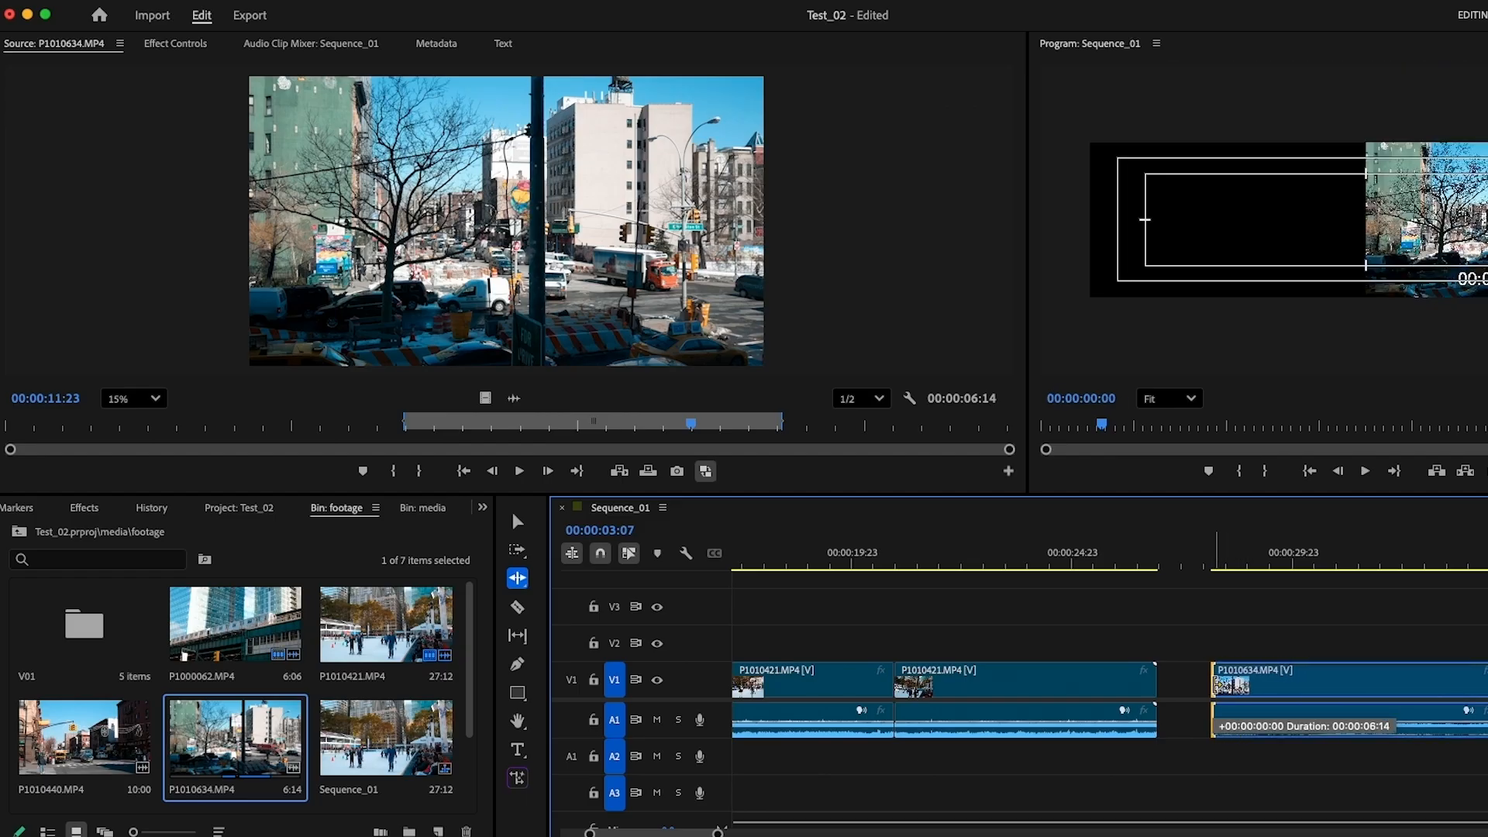
left_click_drag(1215, 684, 1312, 683)
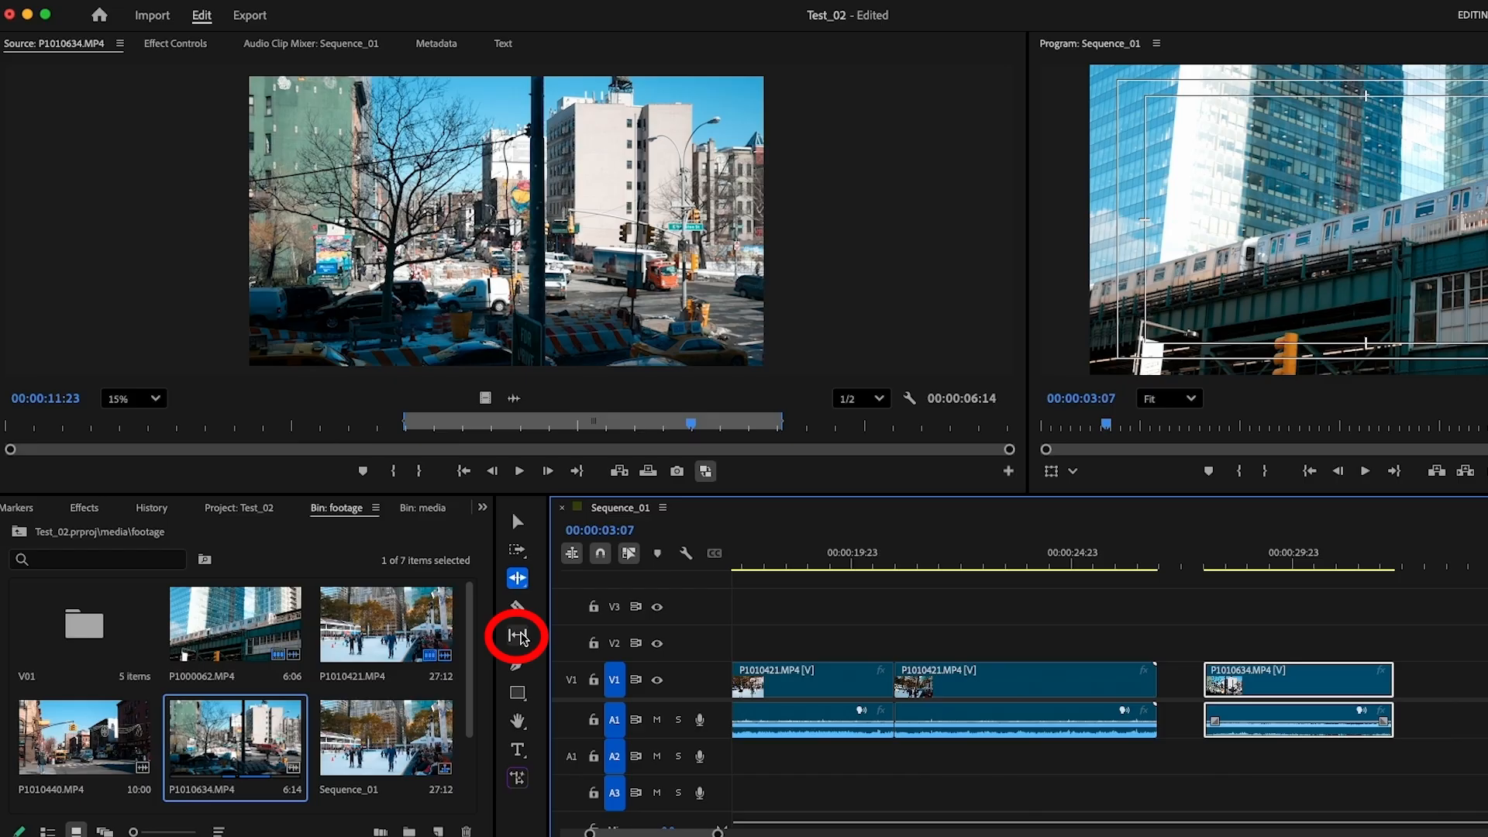
Slip the footage inside P1010634.MP4 with the Slip tool, keeping the clip's position and duration in the sequence
left_click(519, 636)
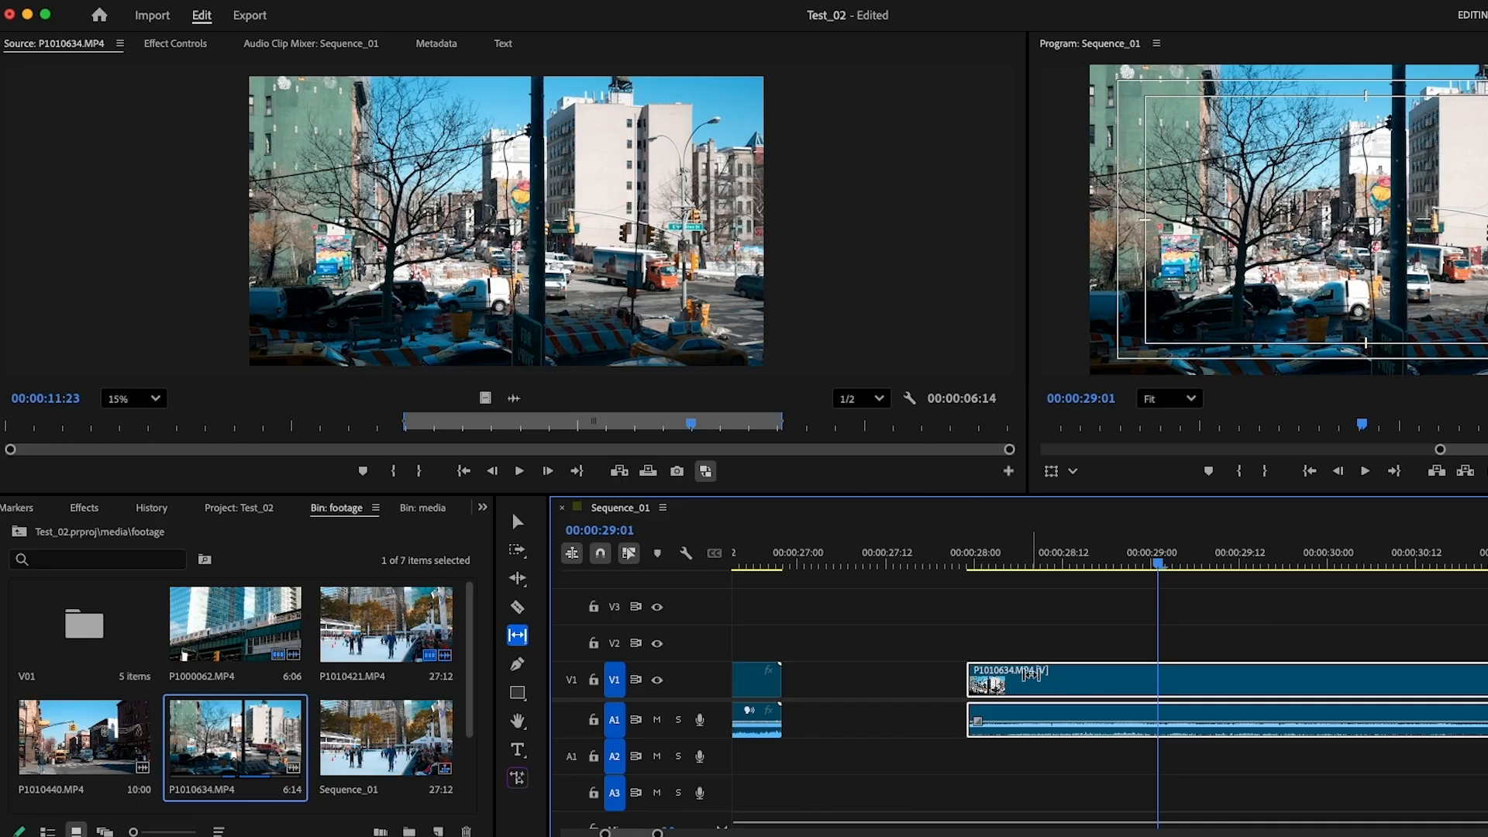
left_click_drag(978, 685, 1257, 688)
left_click_drag(1348, 685, 1398, 681)
left_click_drag(1070, 693, 1343, 690)
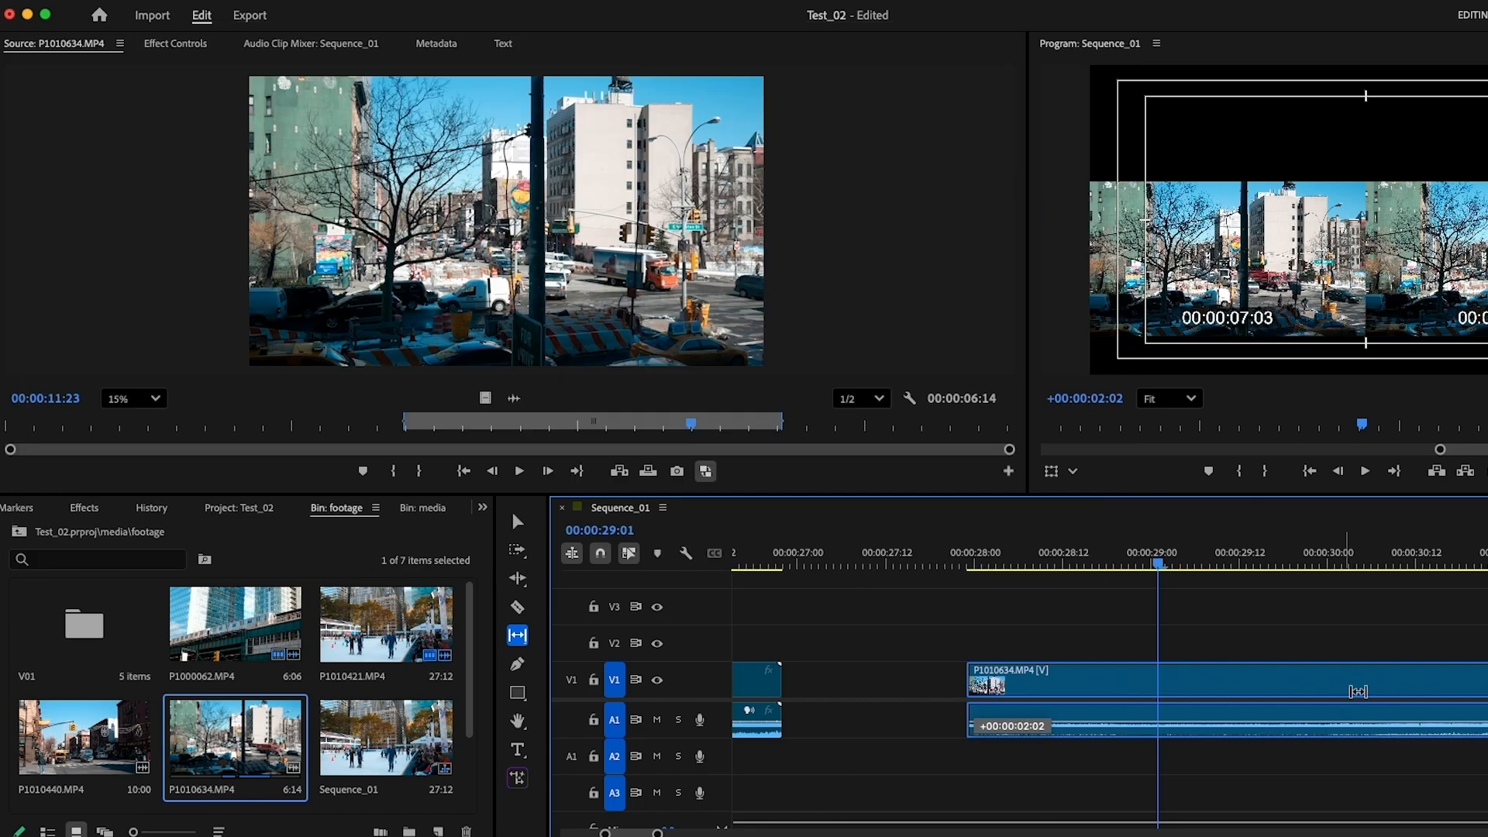
left_click_drag(1153, 695, 1168, 684)
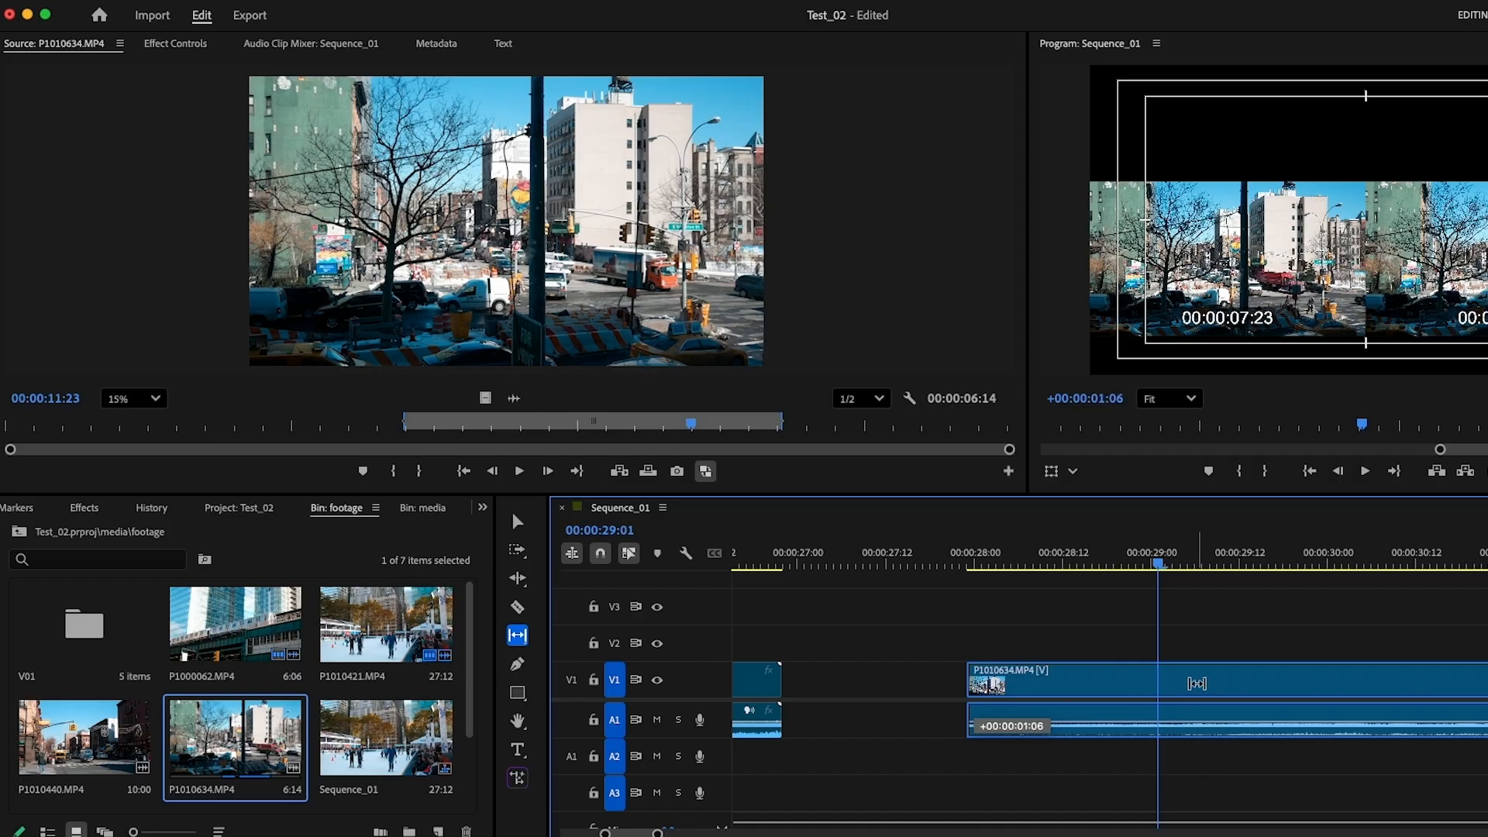
left_click_drag(1191, 674, 1168, 675)
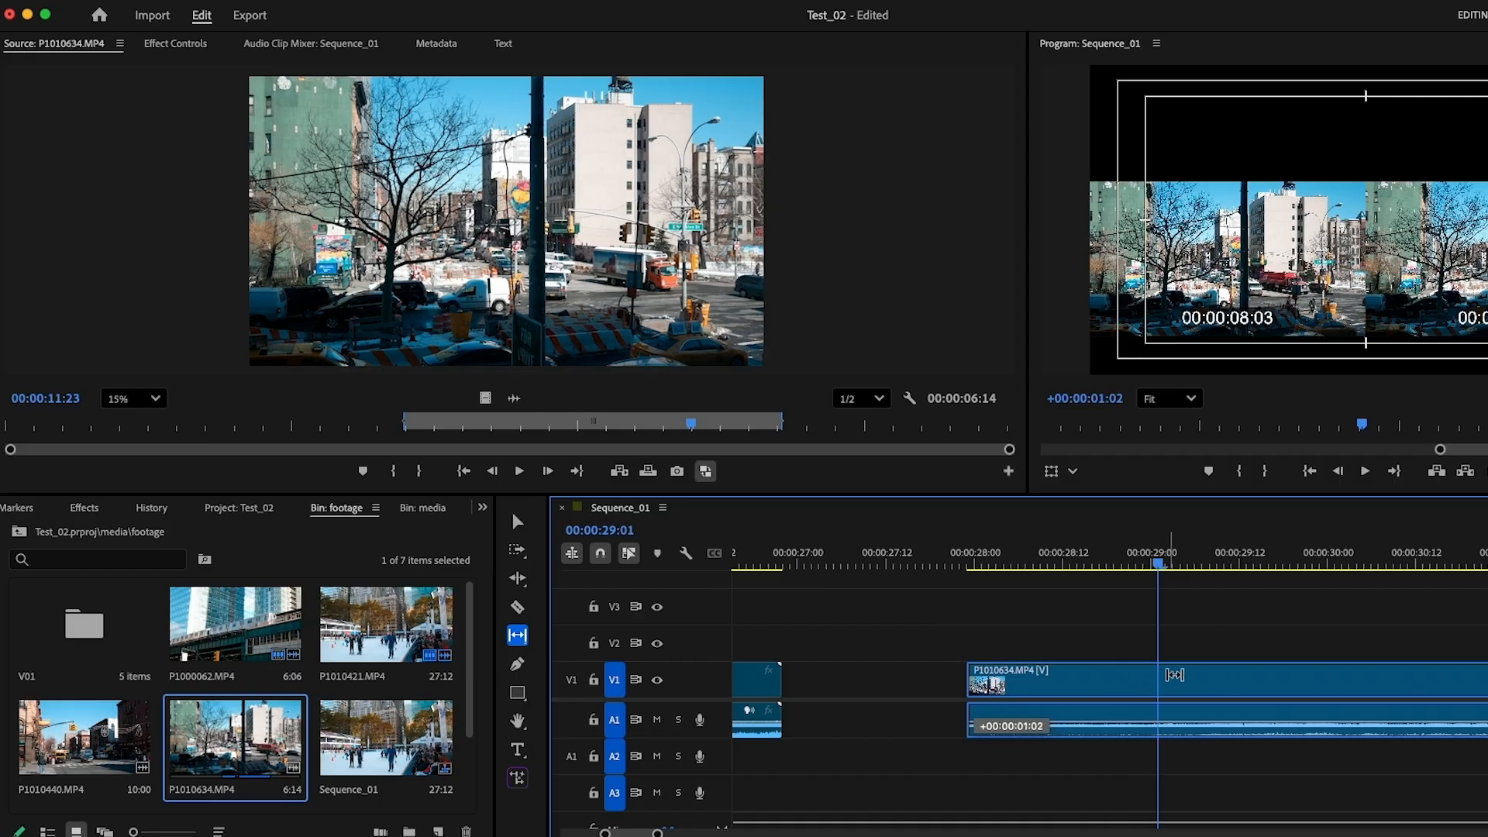
left_click_drag(1283, 677, 1285, 678)
left_click_drag(1025, 682, 1063, 680)
left_click_drag(1182, 682, 1052, 682)
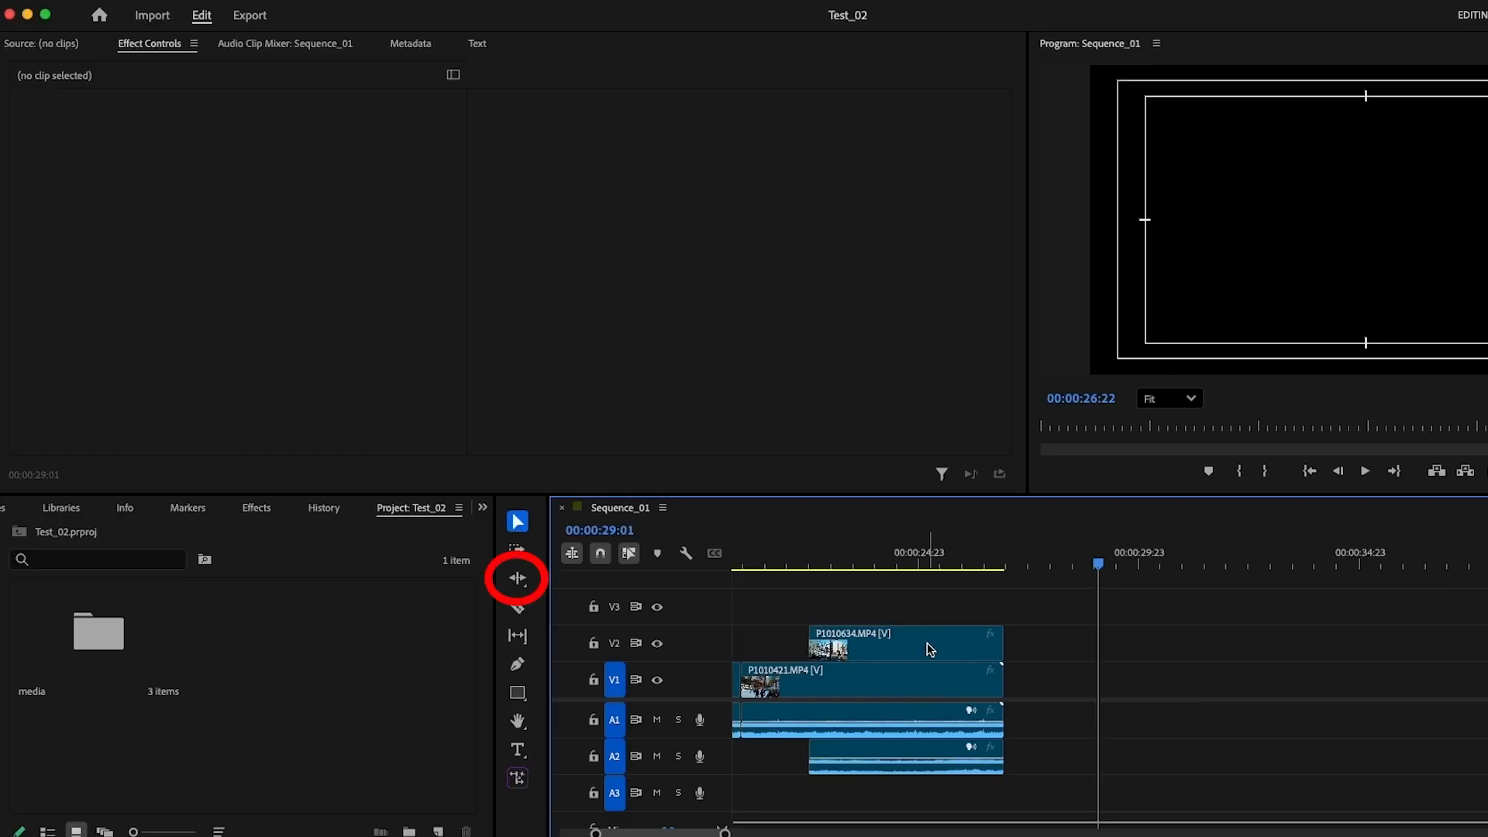
Place P1010634.MP4 on V1 directly after P1010421.MP4 and roll the cut between them earlier with the Rolling Edit tool
left_click(921, 649)
left_click_drag(921, 650, 1116, 679)
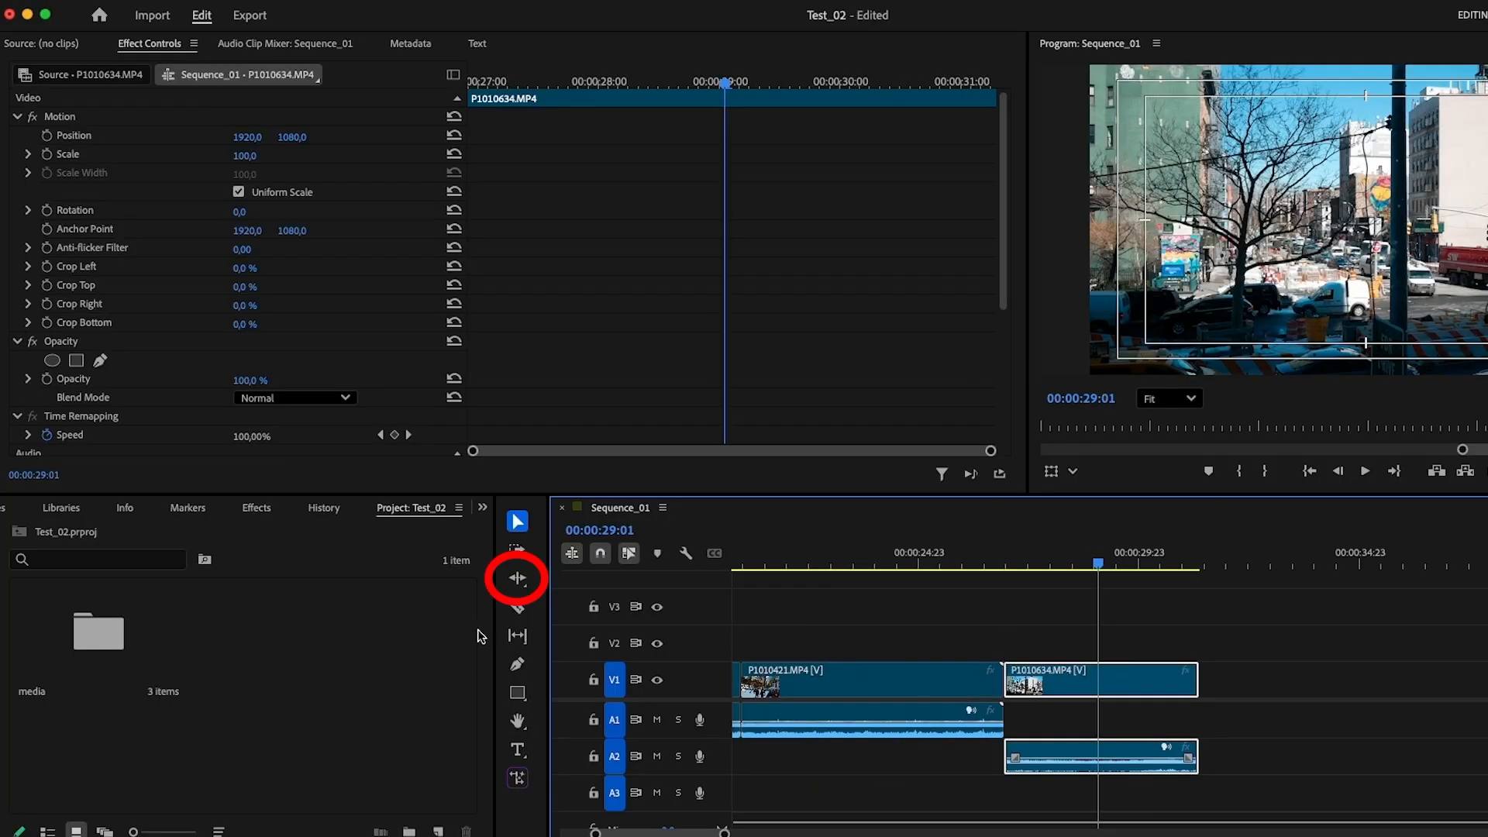
left_click(518, 579)
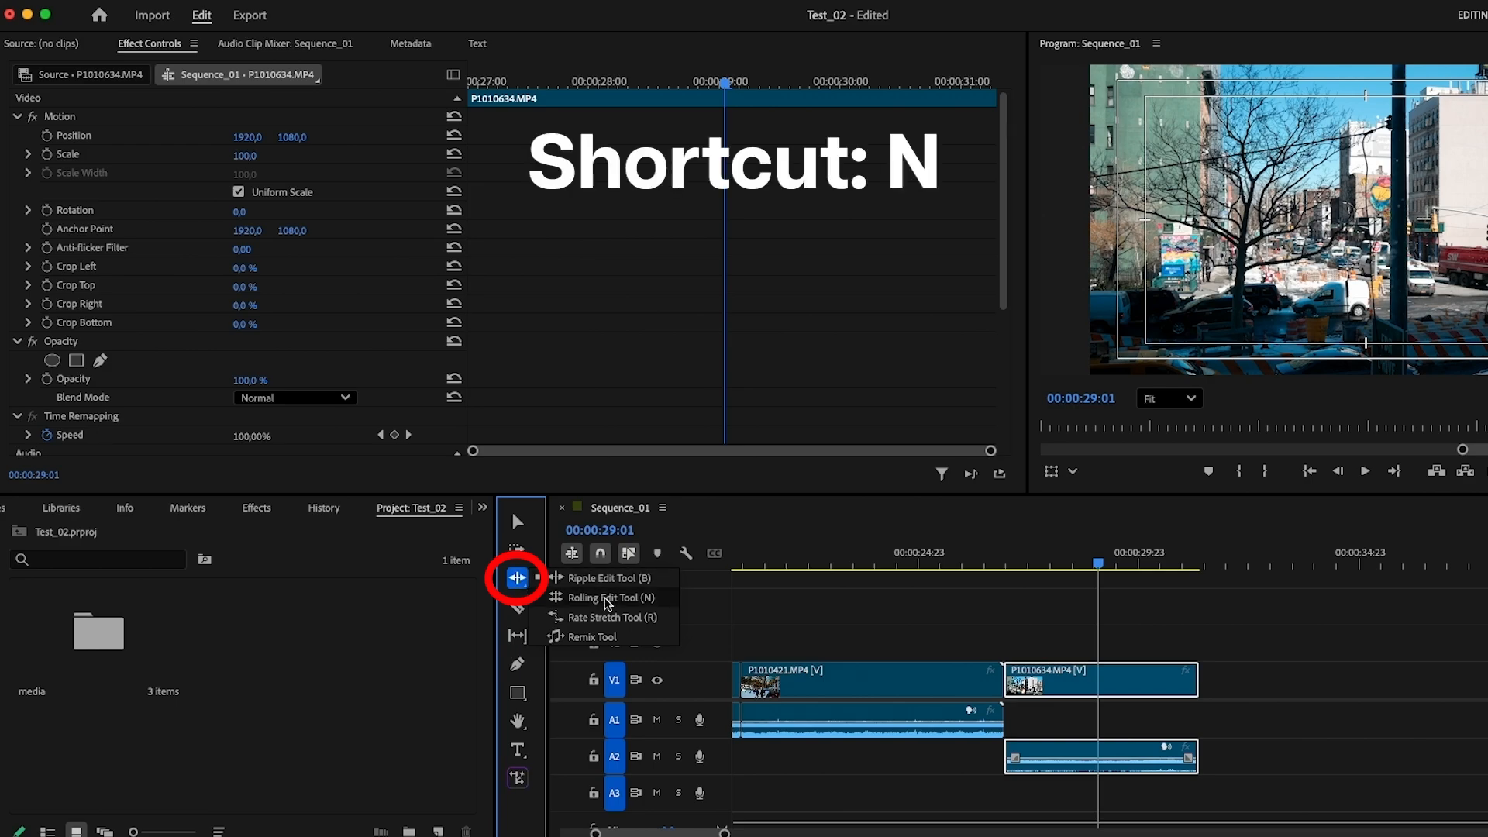
left_click(607, 598)
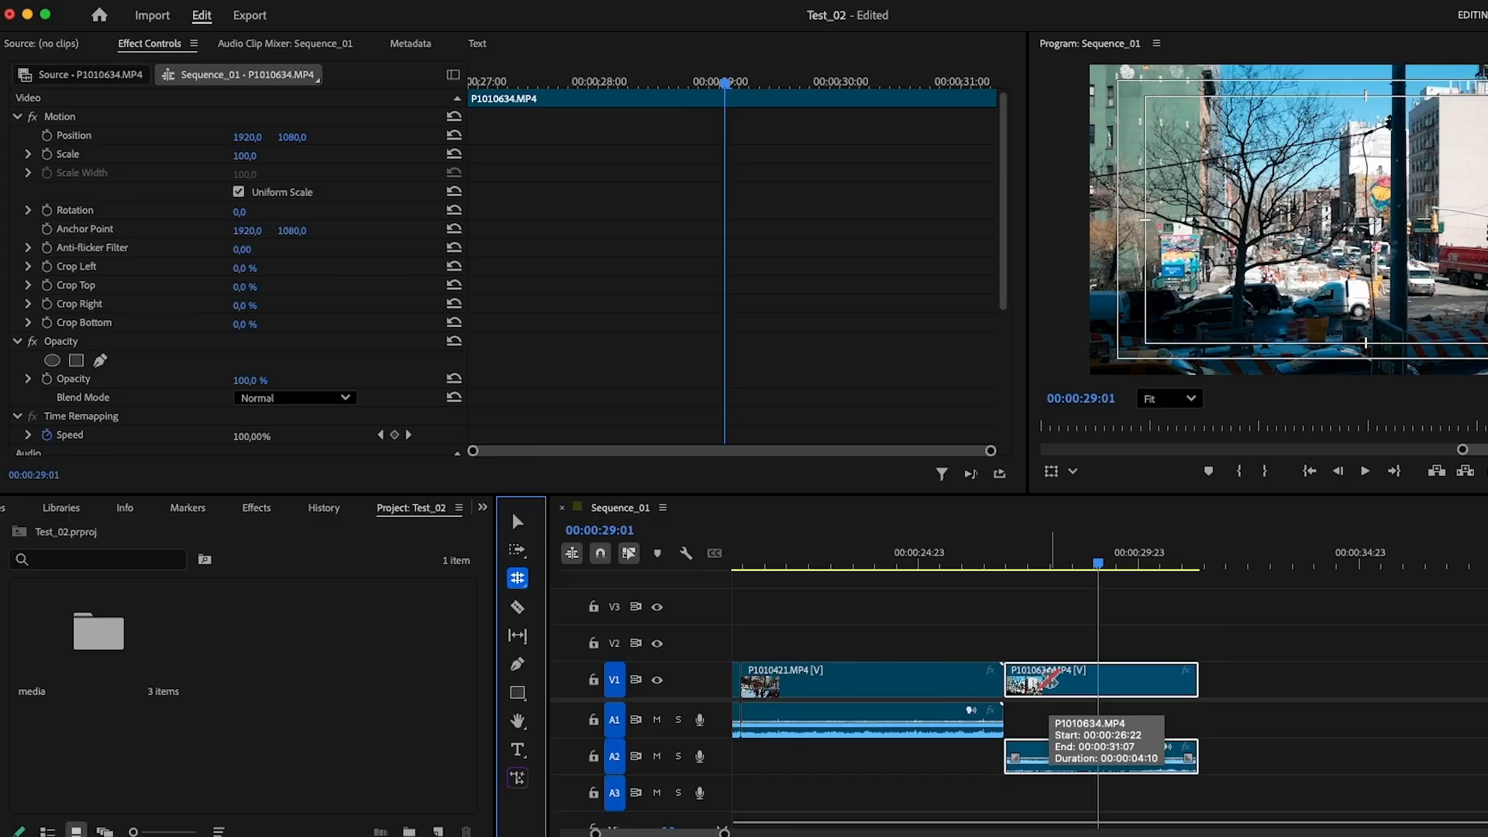
left_click(1004, 678)
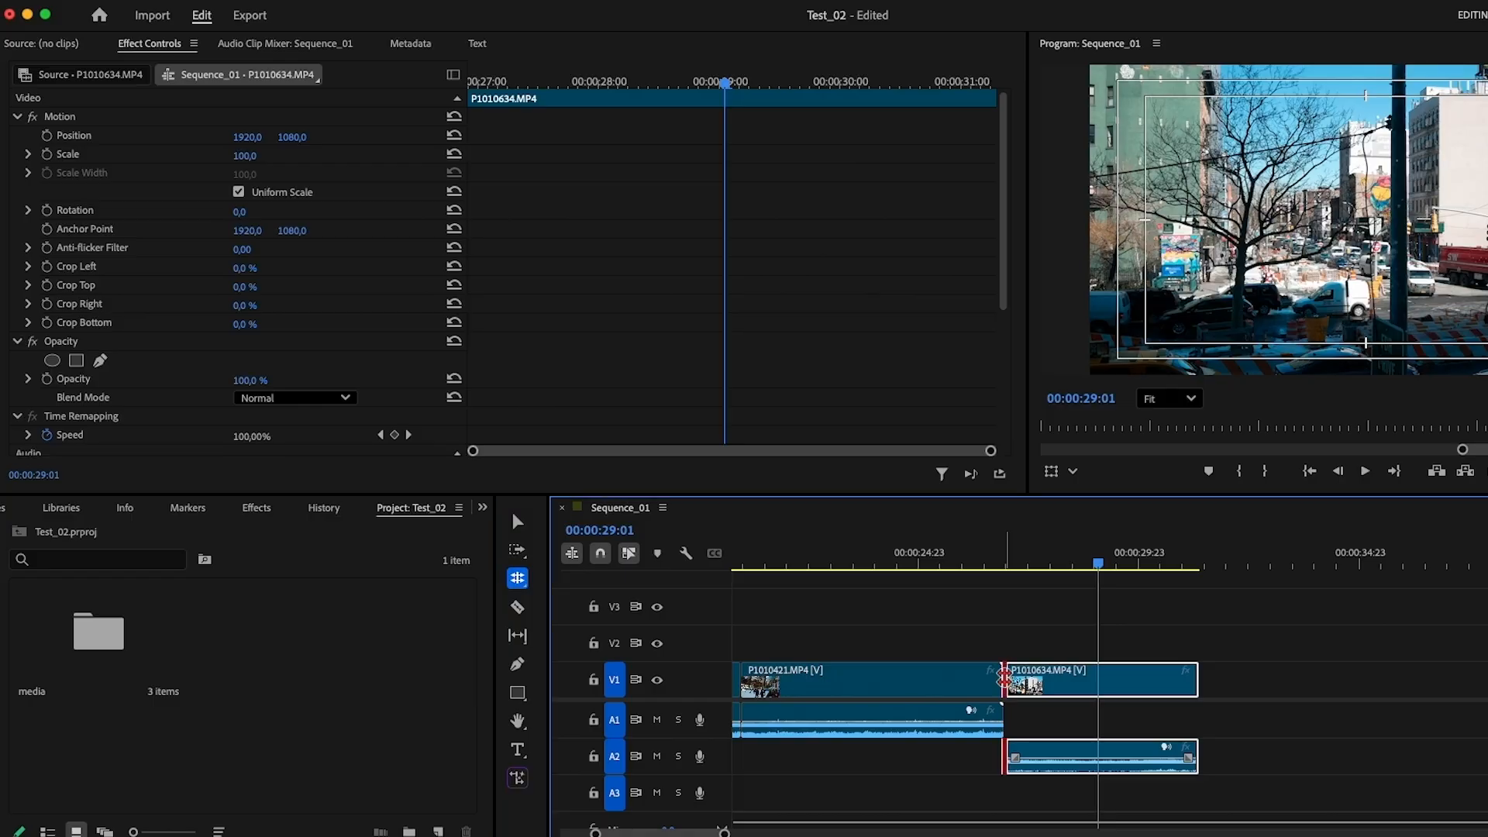
left_click_drag(1003, 678, 965, 688)
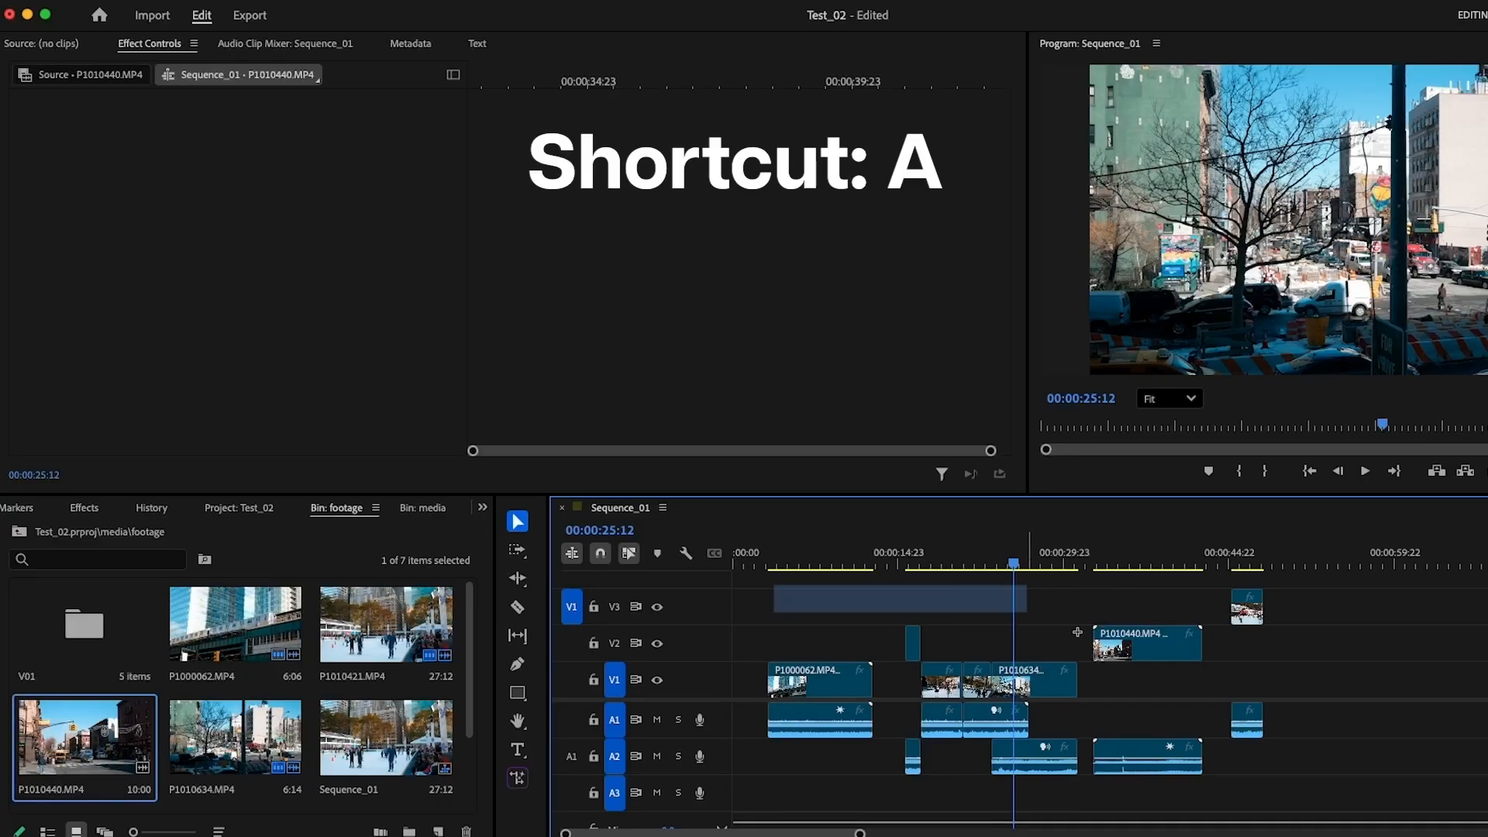
Select every clip from P1000062.MP4 onward with the Track Select Forward tool and shift them later in the sequence
left_click_drag(1076, 633, 1275, 775)
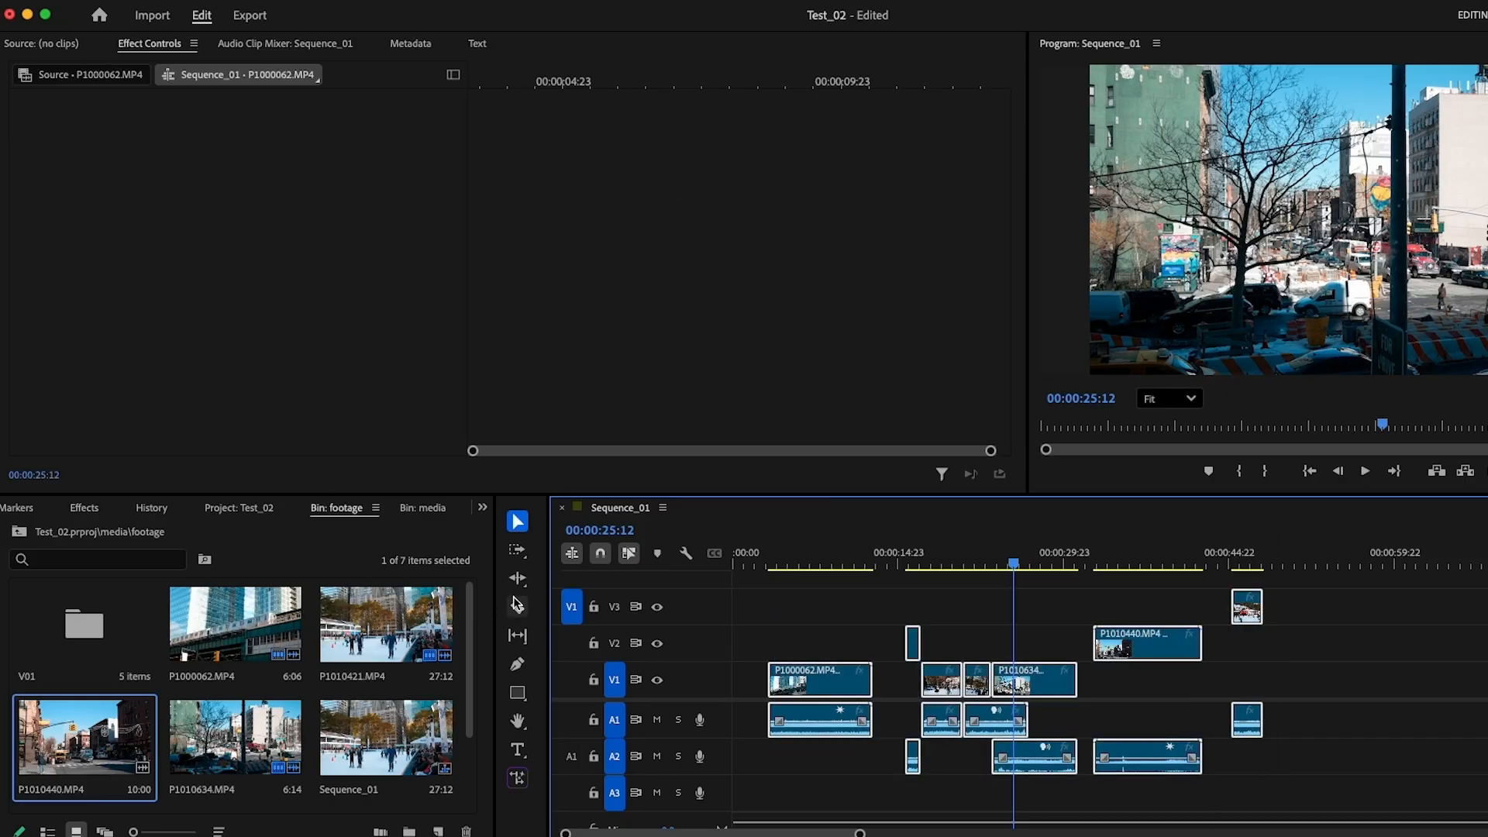
left_click(517, 550)
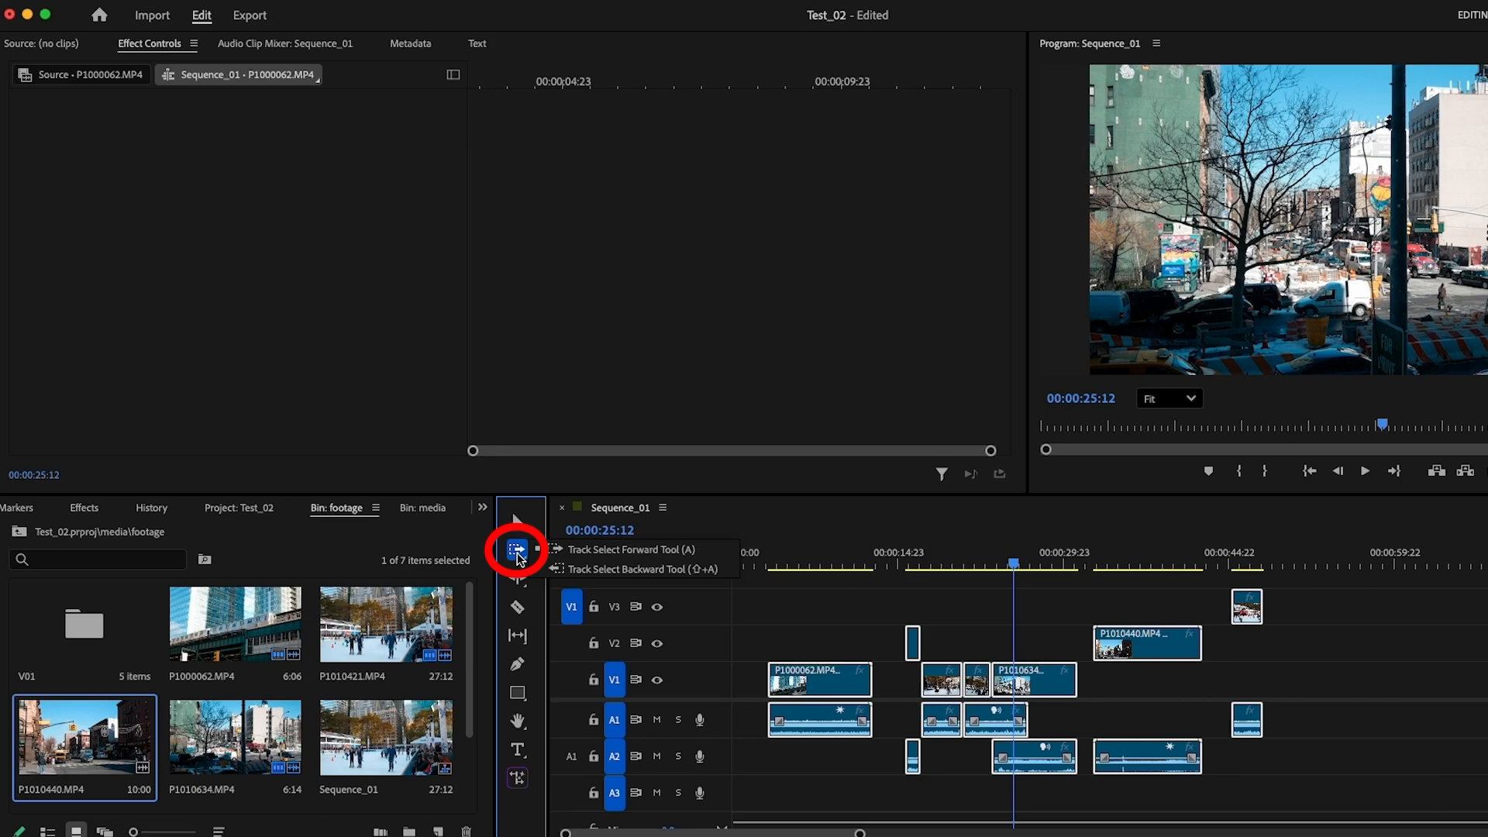
left_click(589, 554)
left_click_drag(775, 680, 894, 686)
Select clips across all tracks with the Track Select Backward tool and shift them earlier in the sequence
left_click(517, 549)
left_click(589, 568)
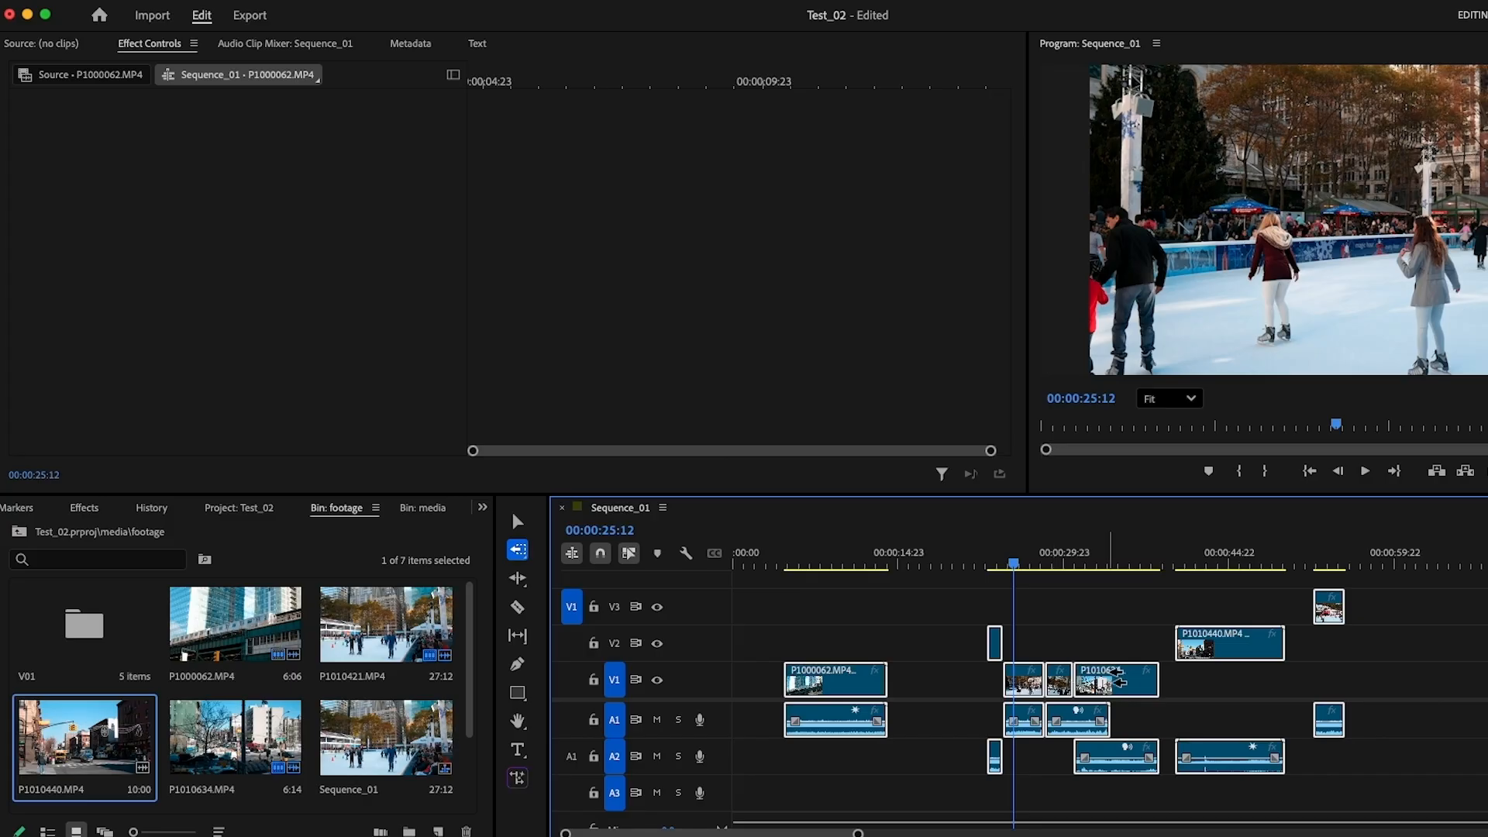
left_click_drag(1115, 677, 1003, 680)
left_click_drag(1401, 601, 1378, 608)
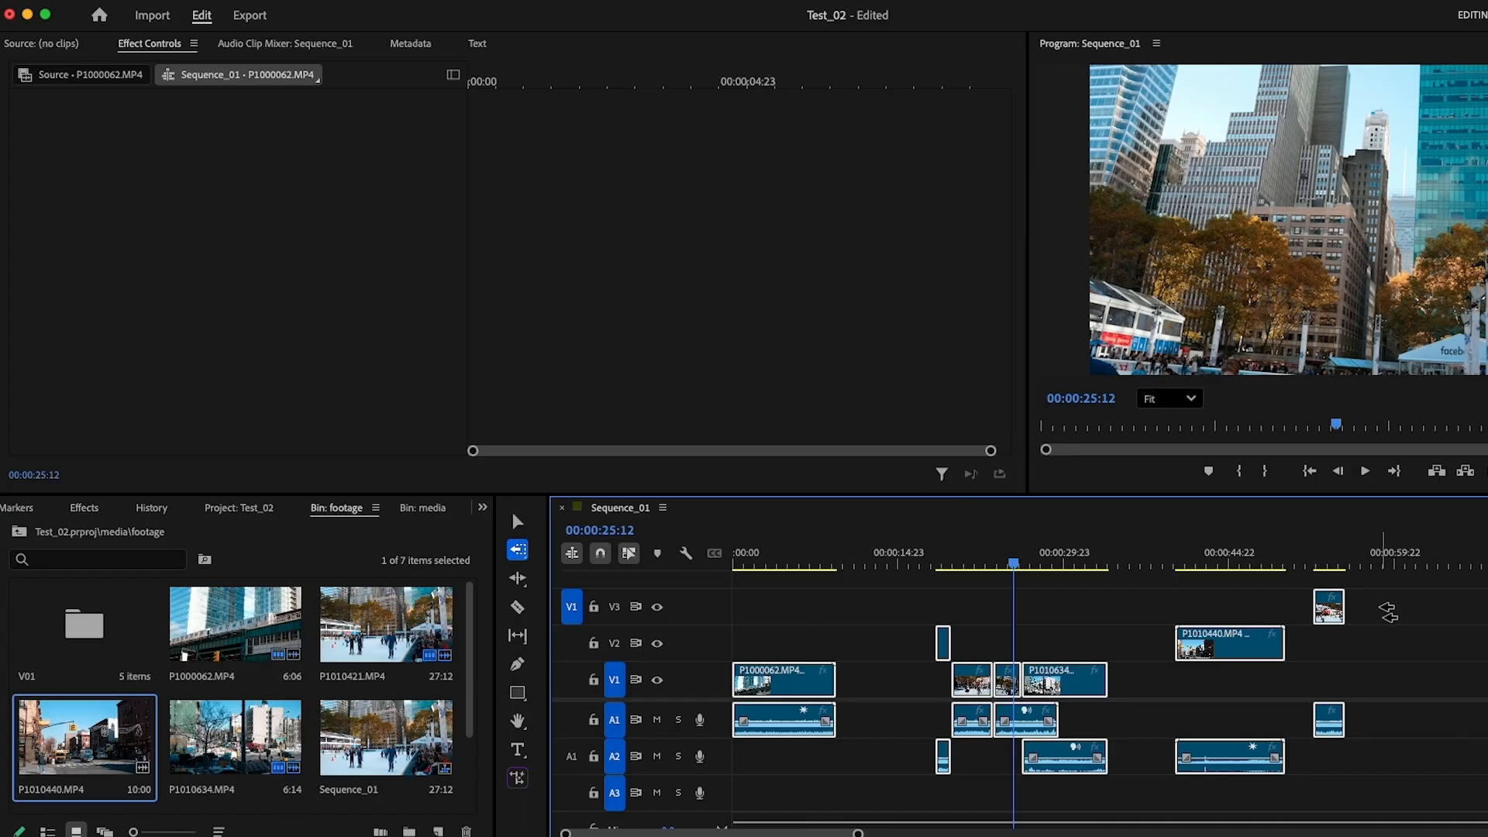
mouse_move(1322, 611)
left_mouse_down()
mouse_move(1270, 613)
mouse_move(1348, 613)
mouse_move(1320, 614)
left_mouse_up()
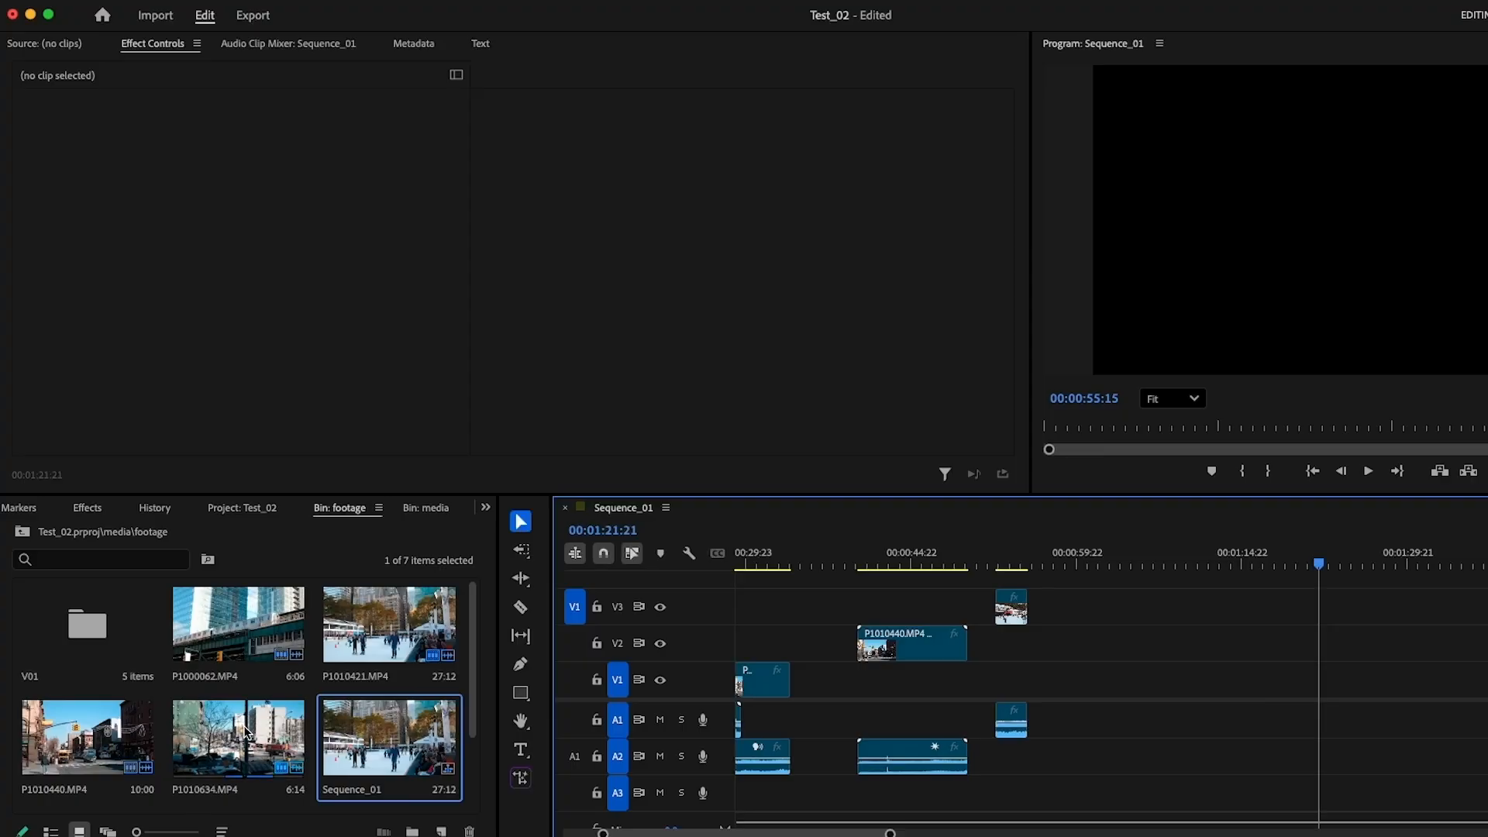
Add P1010421.MP4 from the footage bin to track V1, well after the last clip in the sequence
left_click_drag(389, 624, 1169, 672)
scroll(1203, 737, "down", 1)
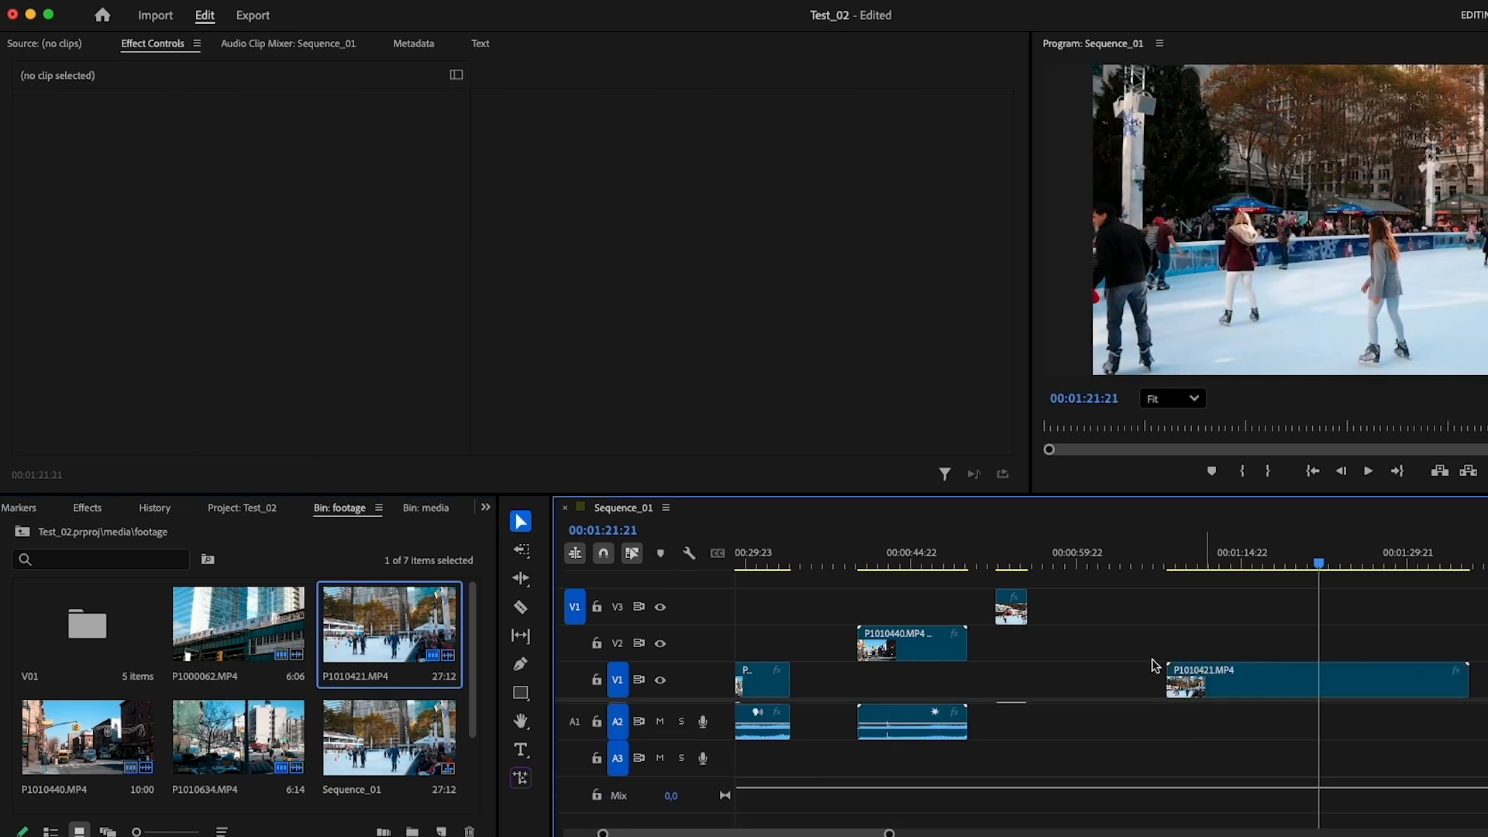
Extend the beginning of the P1010421.MP4 clip on V1 by 2 seconds with the Generative Extend tool
scroll(1180, 720, "up", 1)
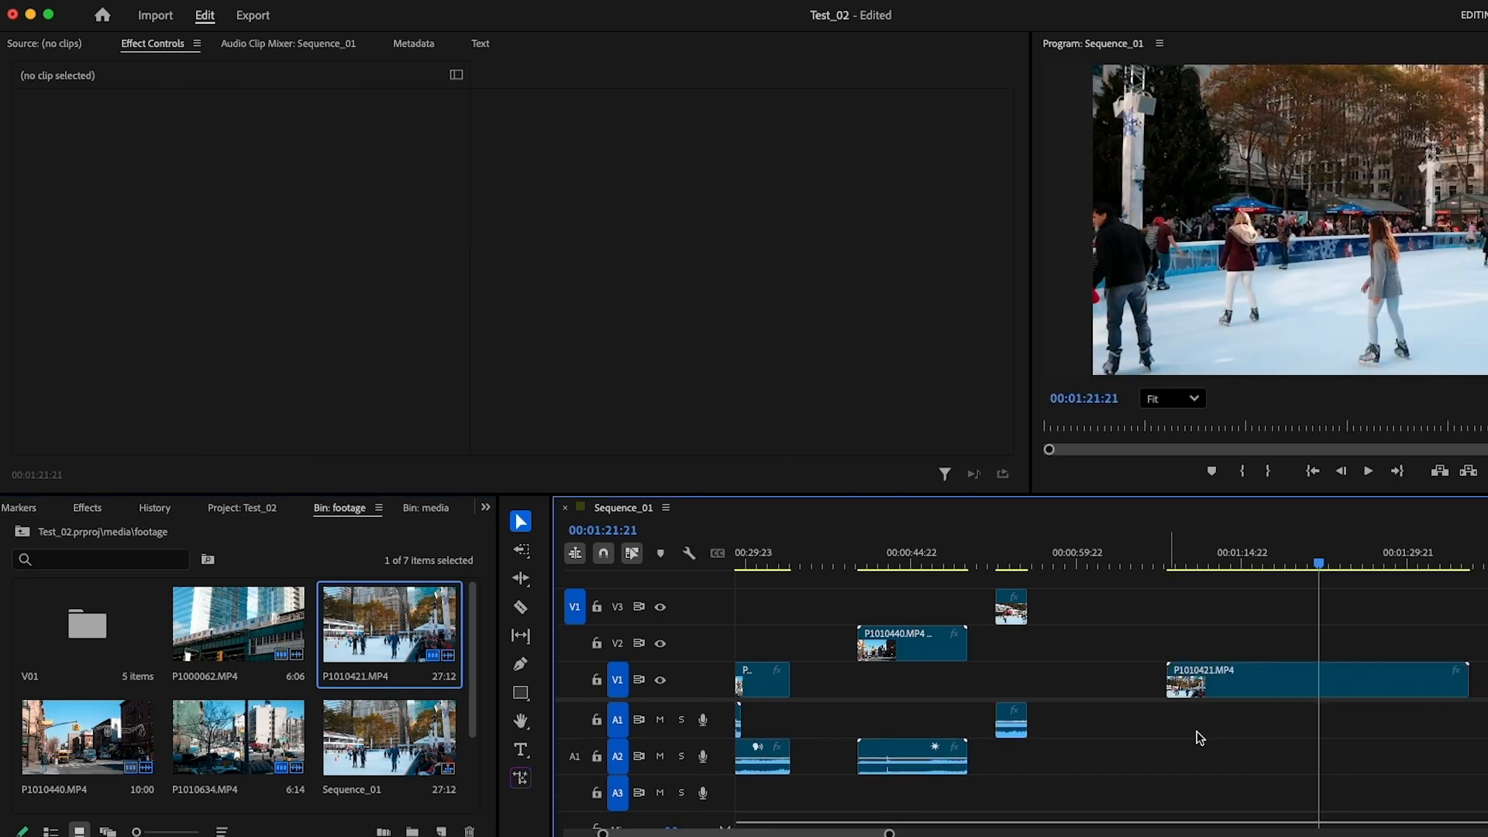
left_click(1192, 676)
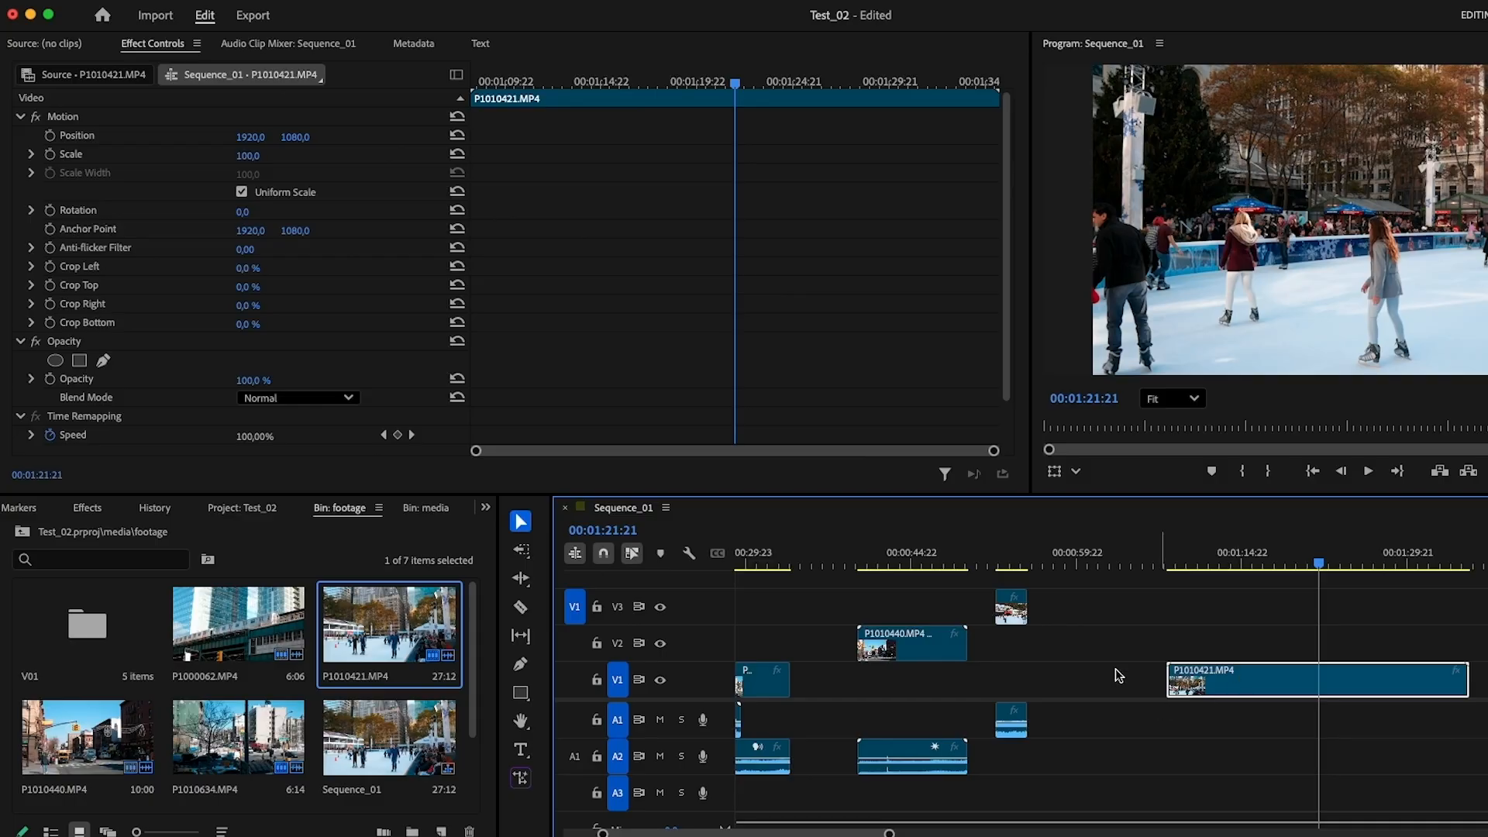
left_click(520, 781)
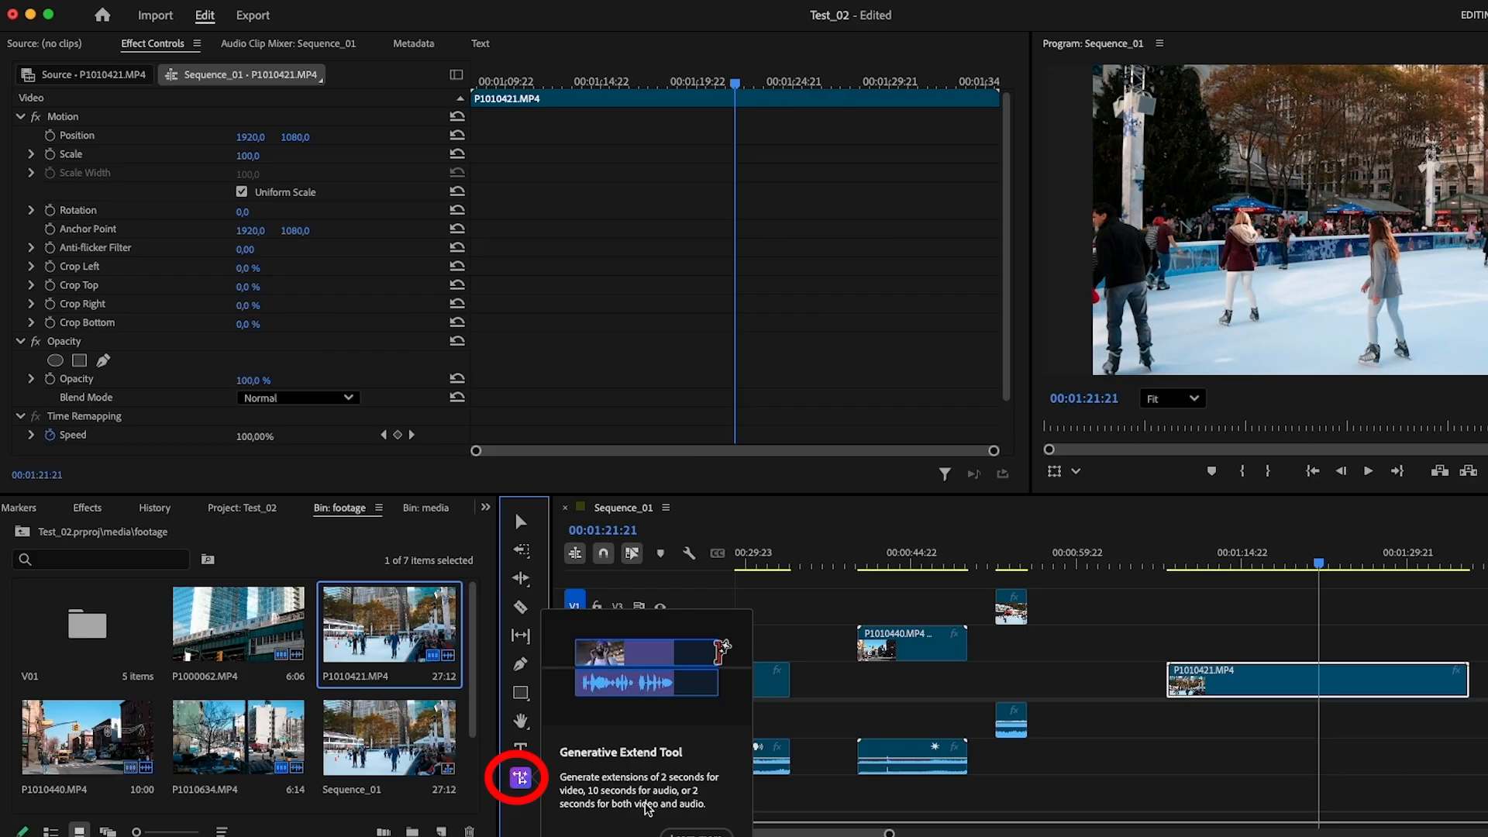
left_click(1171, 685)
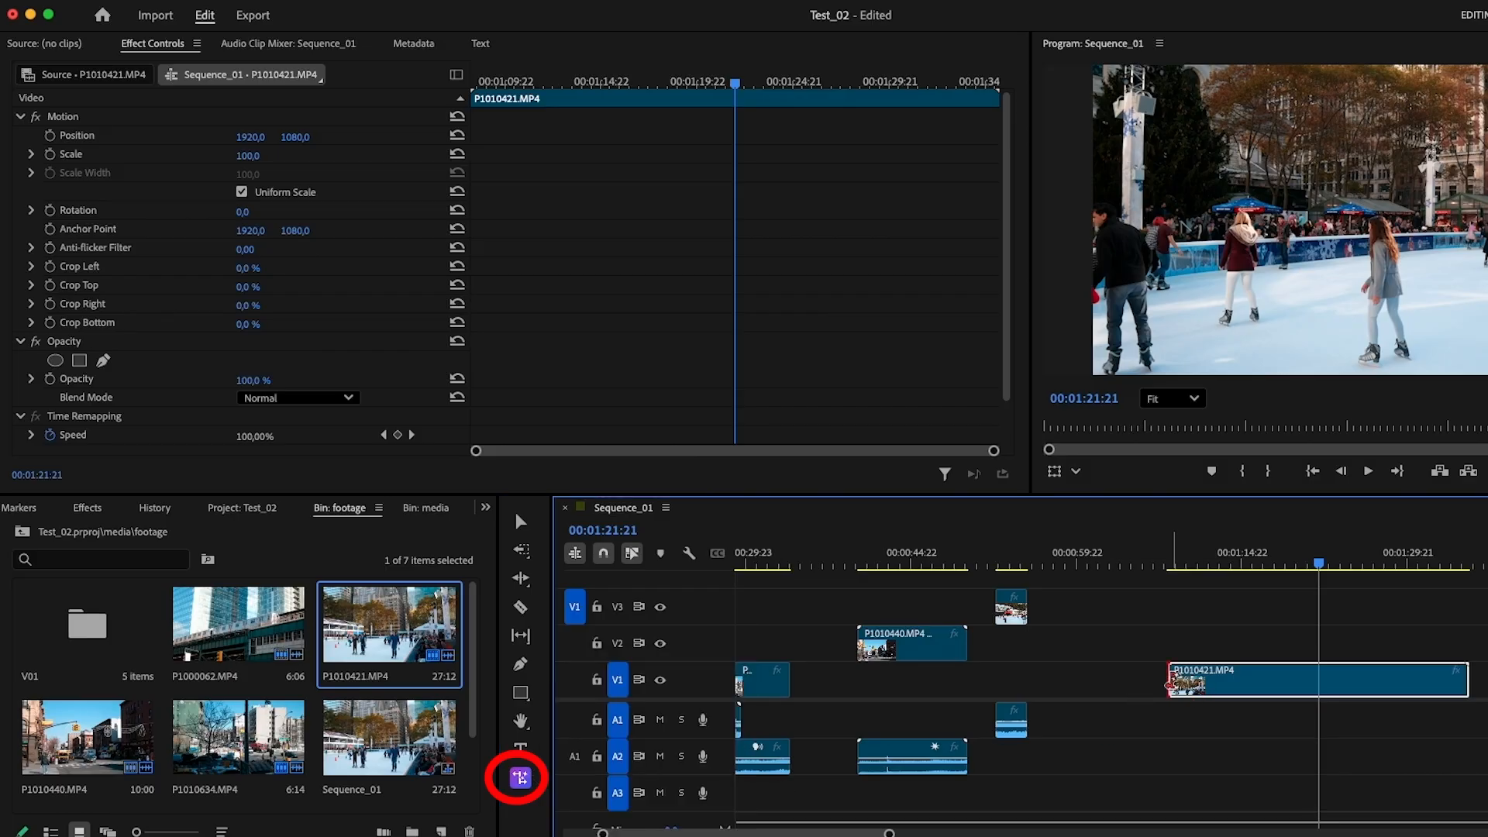
left_click_drag(1171, 685, 1108, 680)
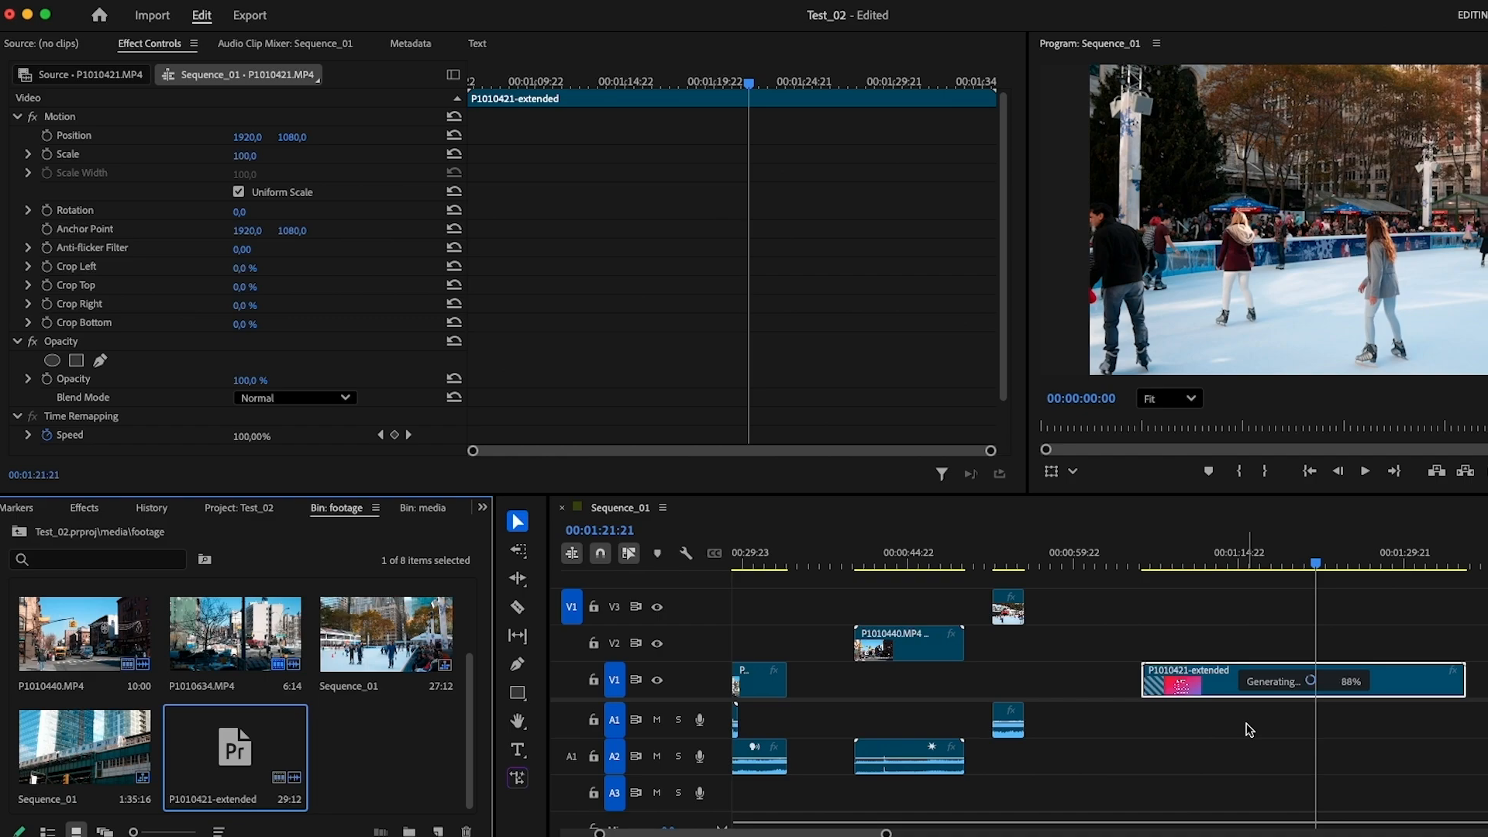
Place the original P1010421.MP4 on V2 above the extended clip and scrub around its start to compare the two
left_click_drag(1145, 564, 1185, 572)
left_click_drag(386, 625, 1169, 638)
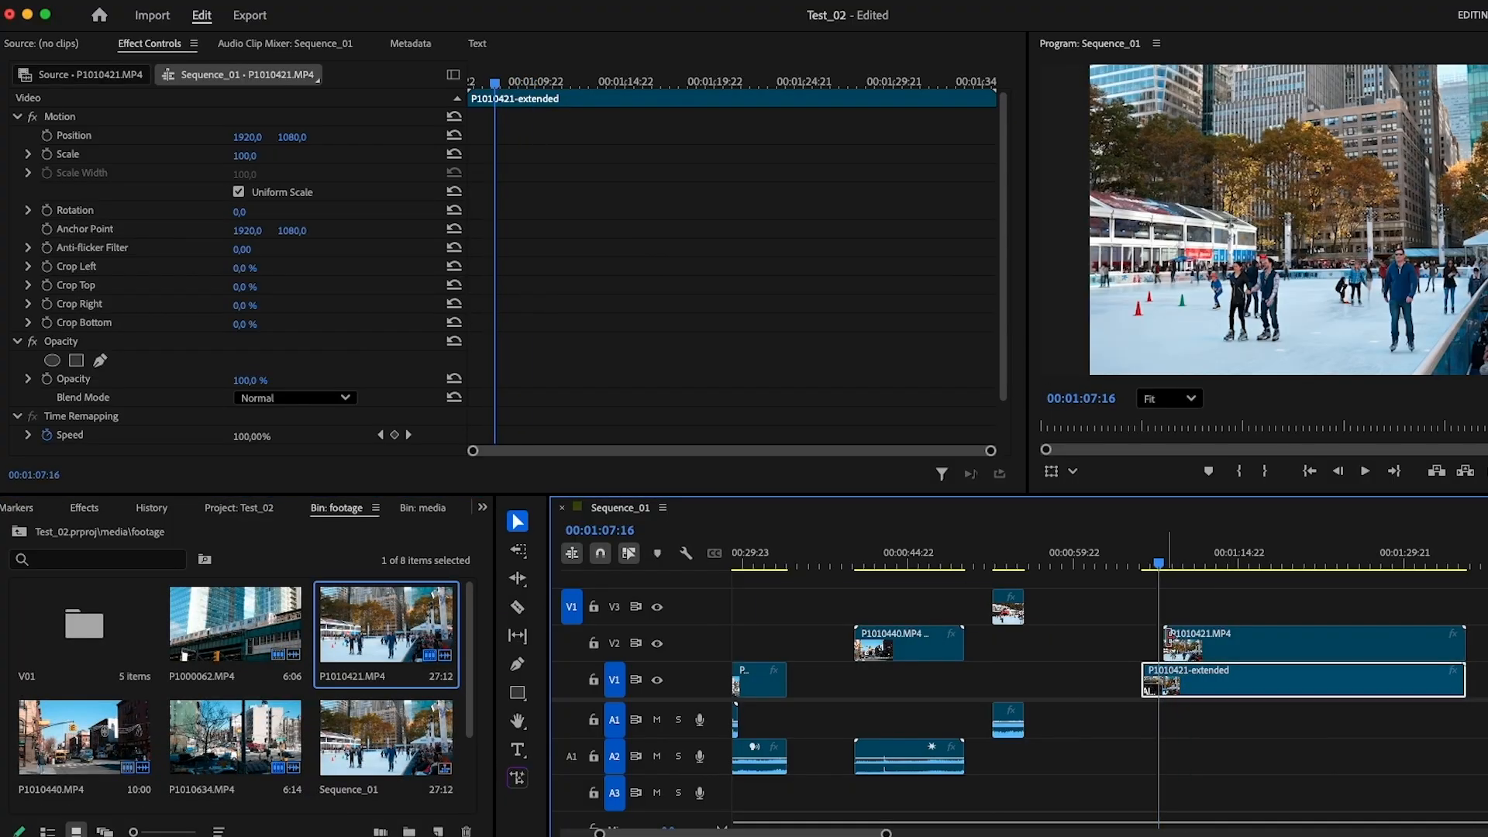
mouse_move(1160, 570)
left_mouse_down()
mouse_move(1196, 572)
mouse_move(1143, 579)
mouse_move(1193, 591)
mouse_move(1148, 592)
mouse_move(1207, 598)
mouse_move(1165, 598)
left_mouse_up()
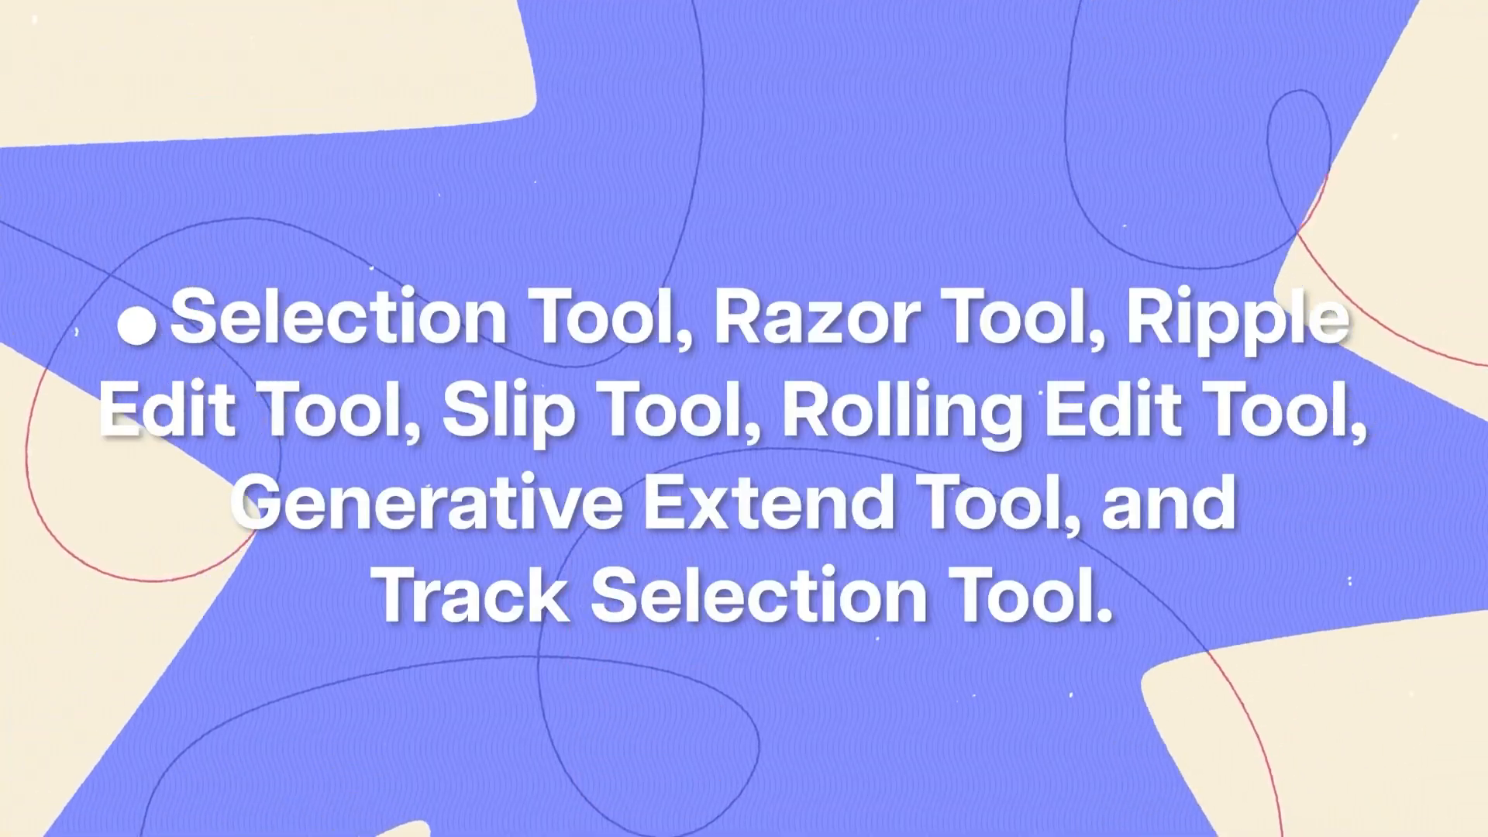